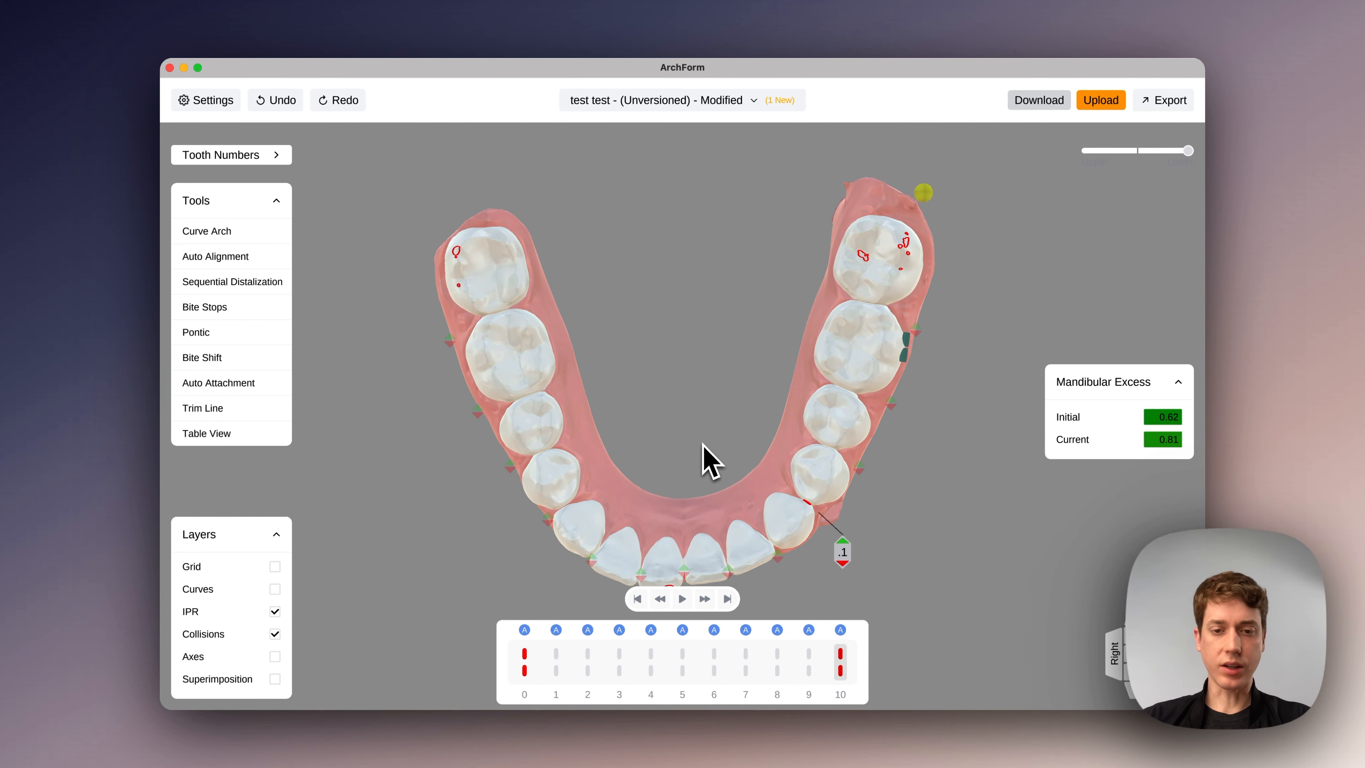
- Insert an upper goal and a lower goal at stage 1, comparing the lower arch at stages 0 and 10 beforehand
middle_drag(703, 446, 760, 202)
scroll(707, 414, up, 5)
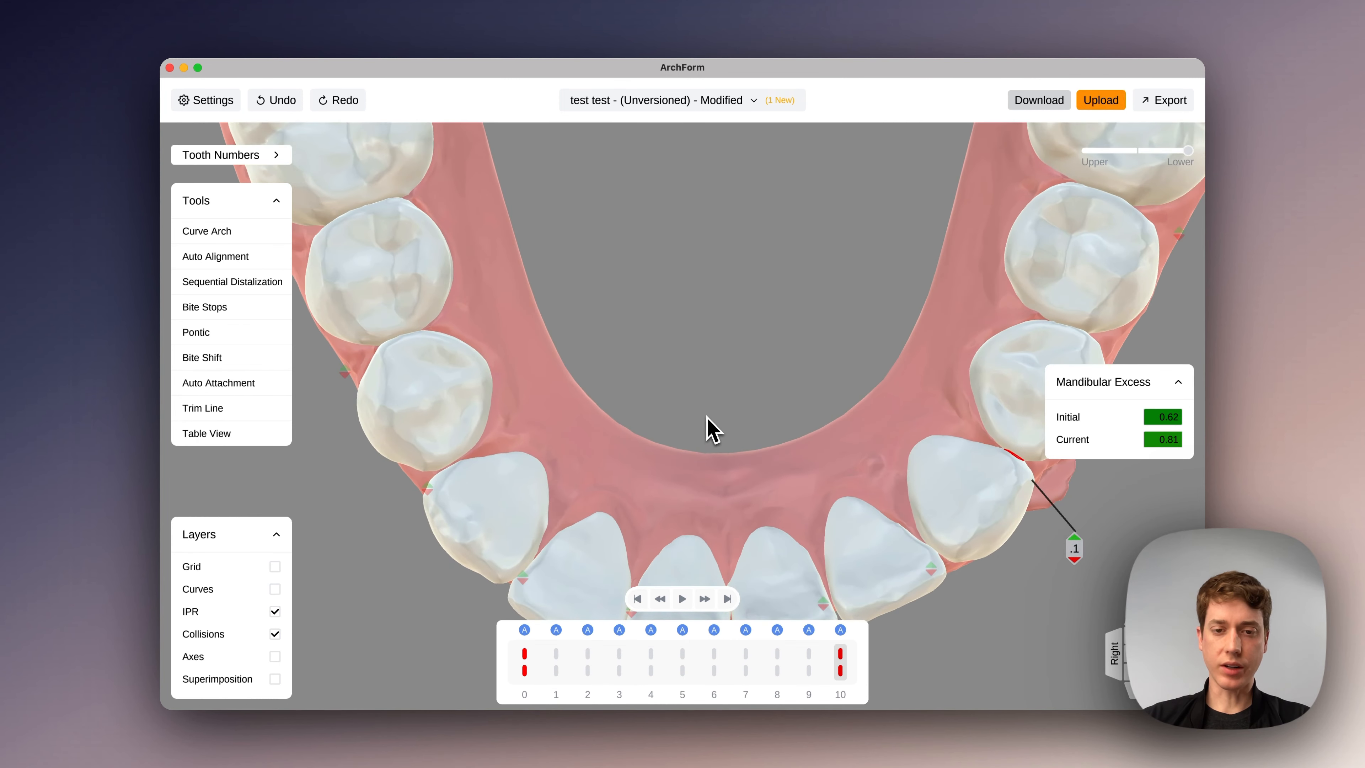
middle_drag(707, 427, 761, 173)
click(524, 663)
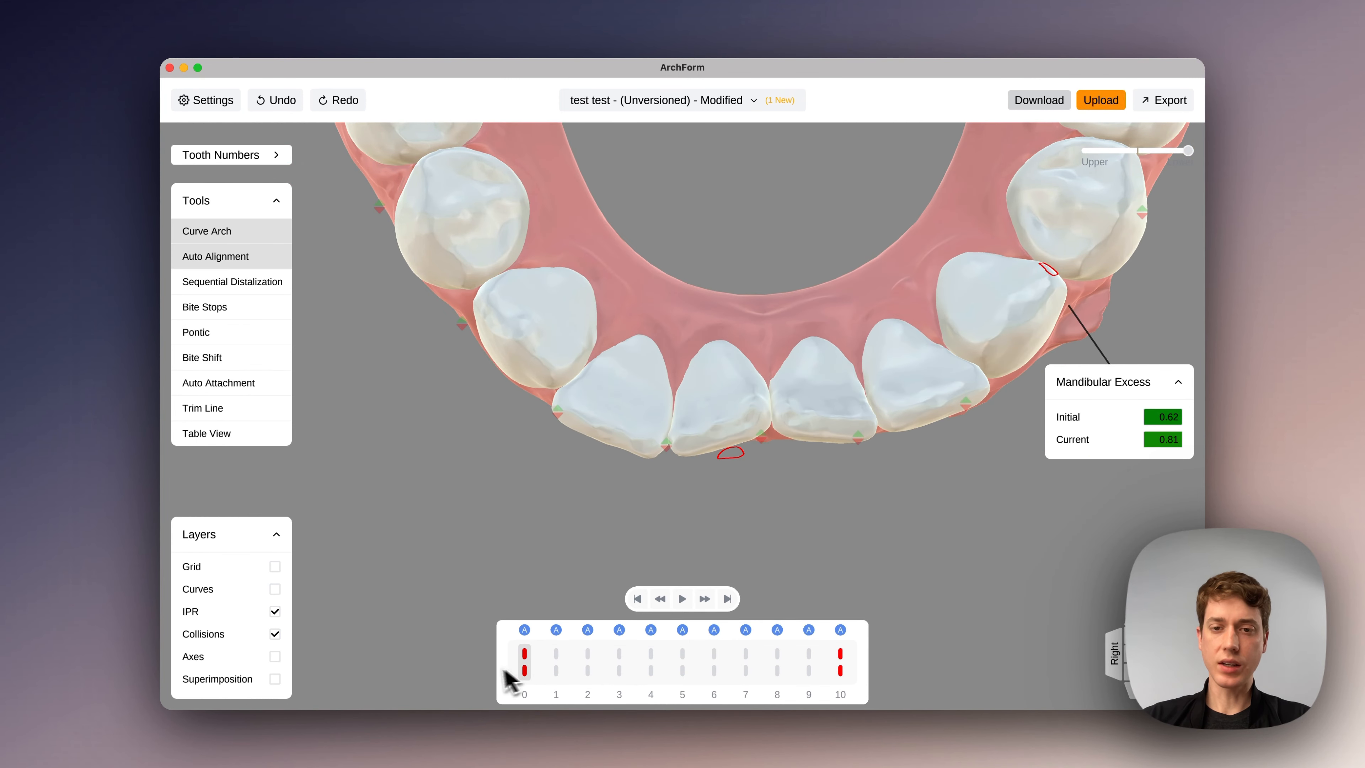
click(840, 663)
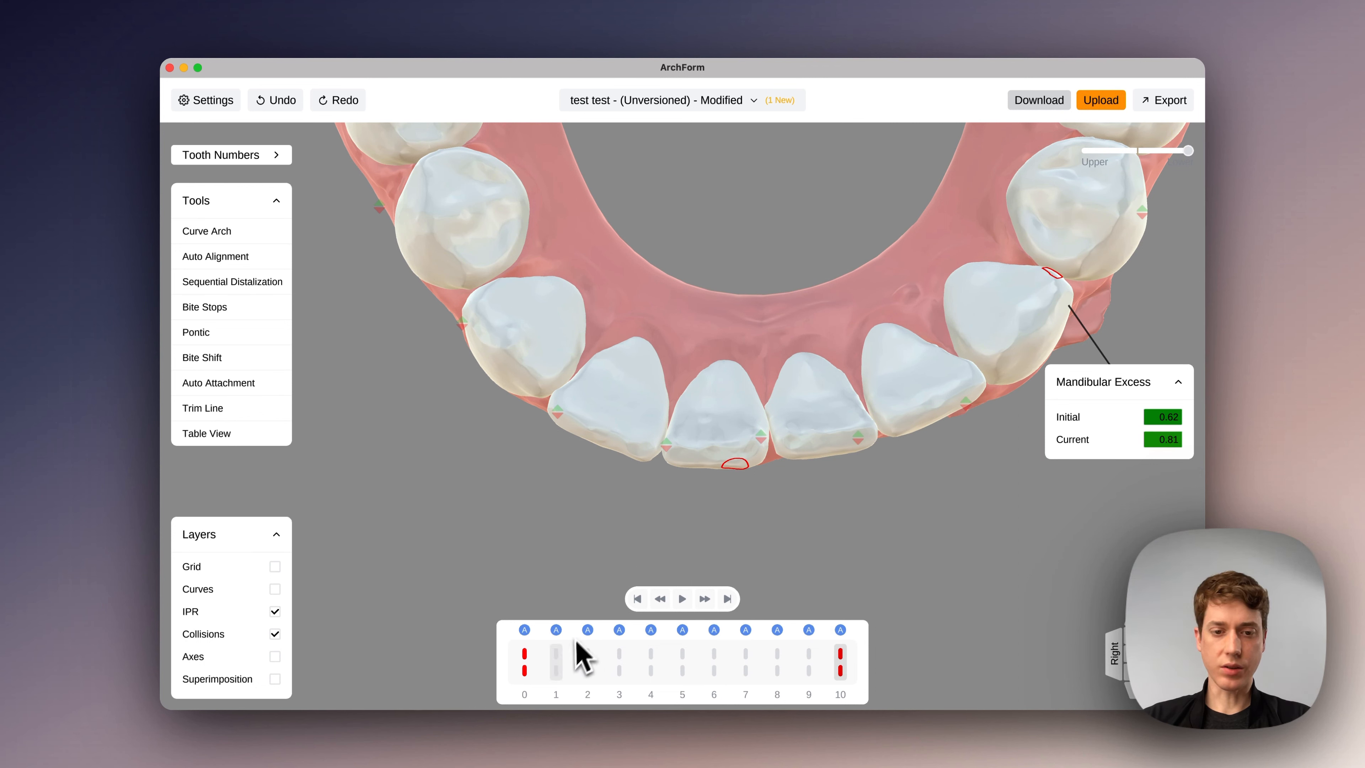
click(556, 667)
right_click(556, 666)
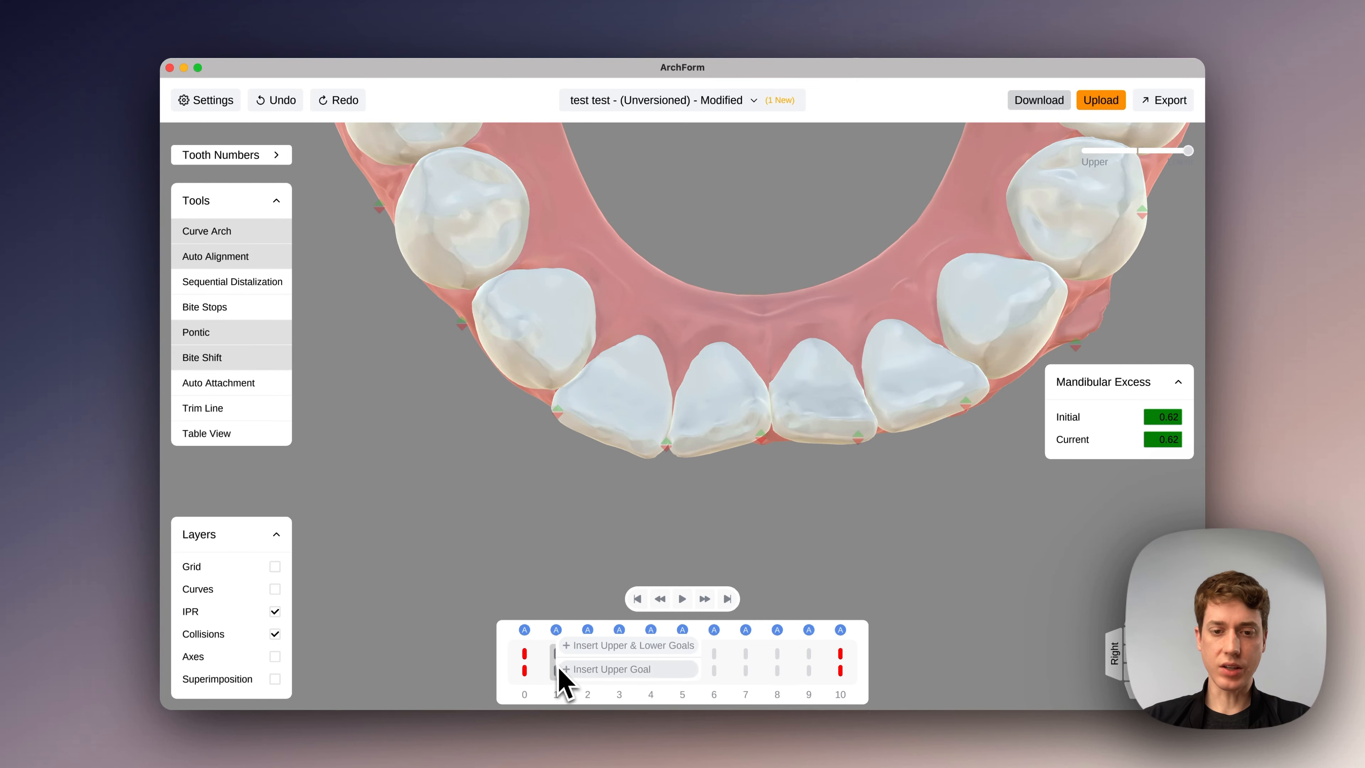
click(582, 670)
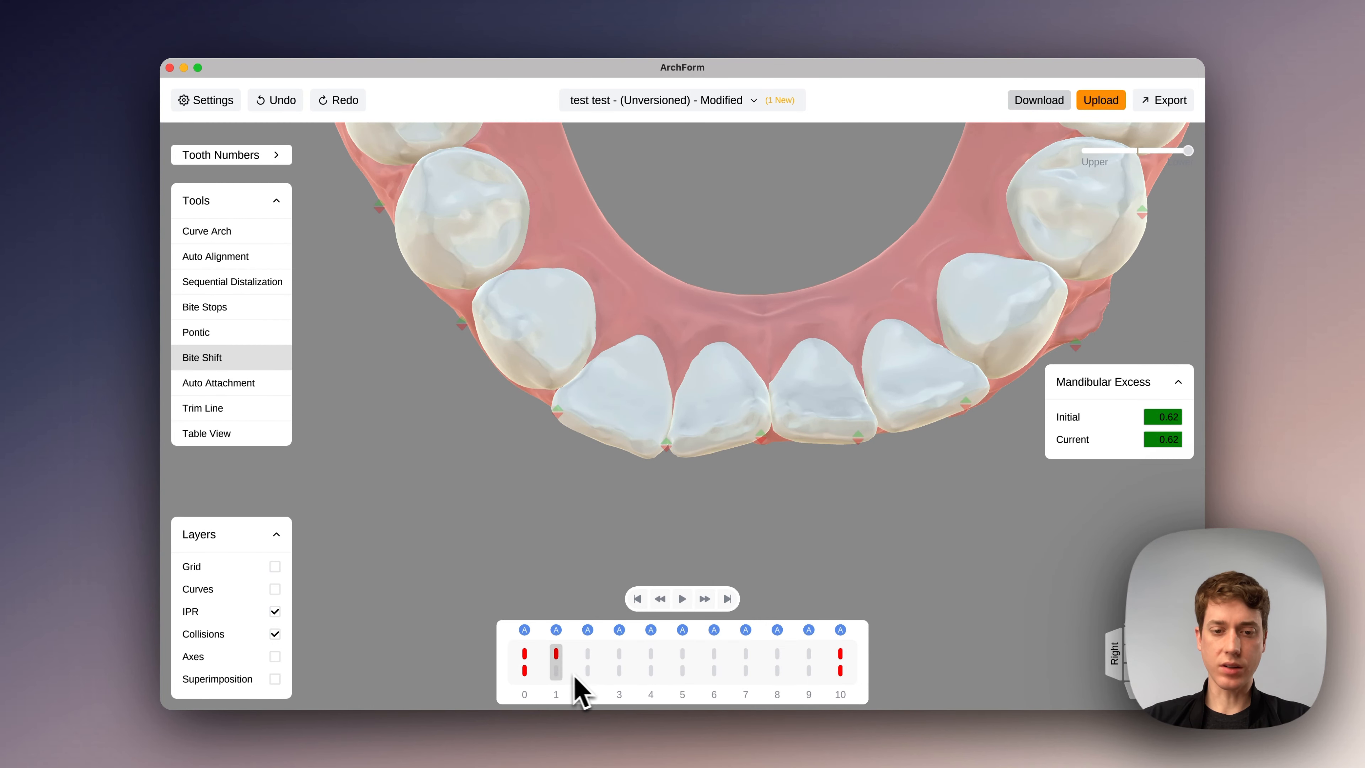
right_click(569, 672)
click(569, 670)
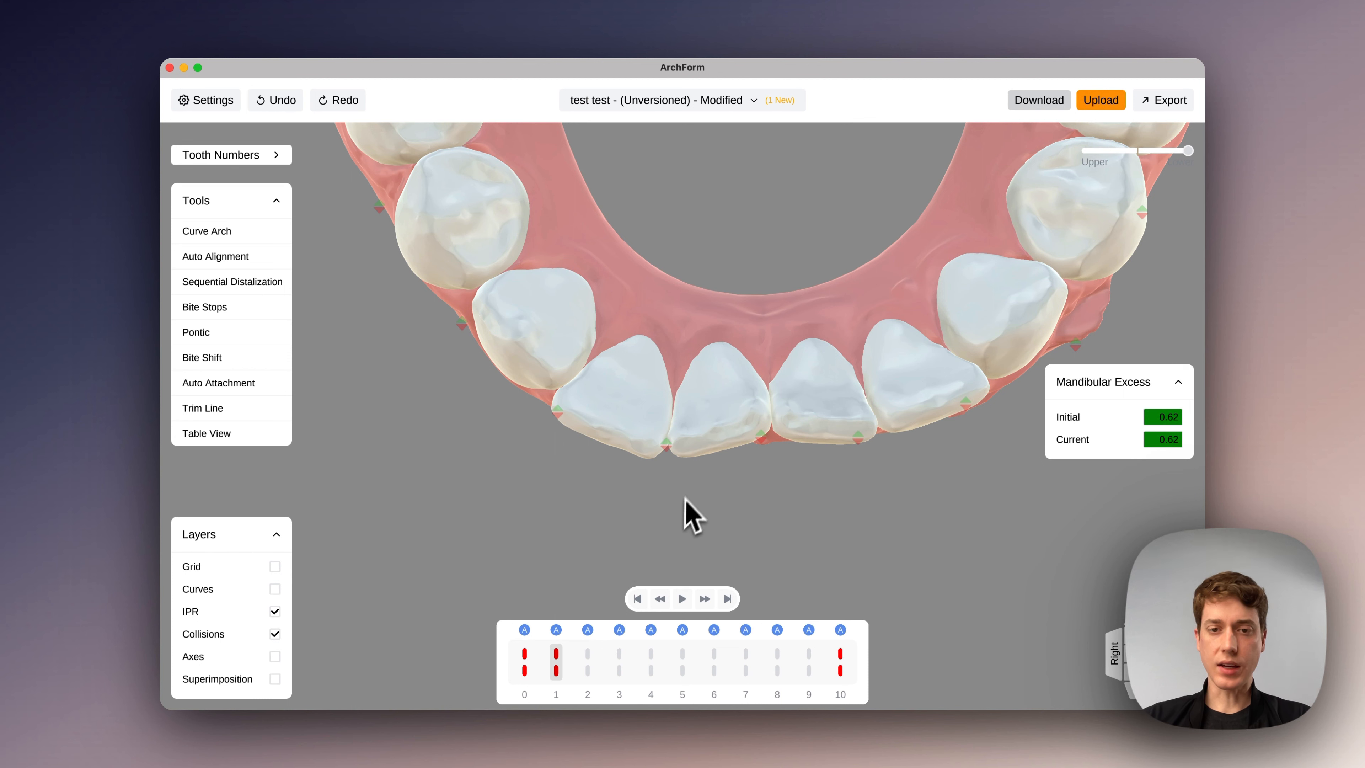
- Add gaps of -.2 and -.1 at the contacts on either side of a lower central incisor in the new goal and review the stages
click(667, 448)
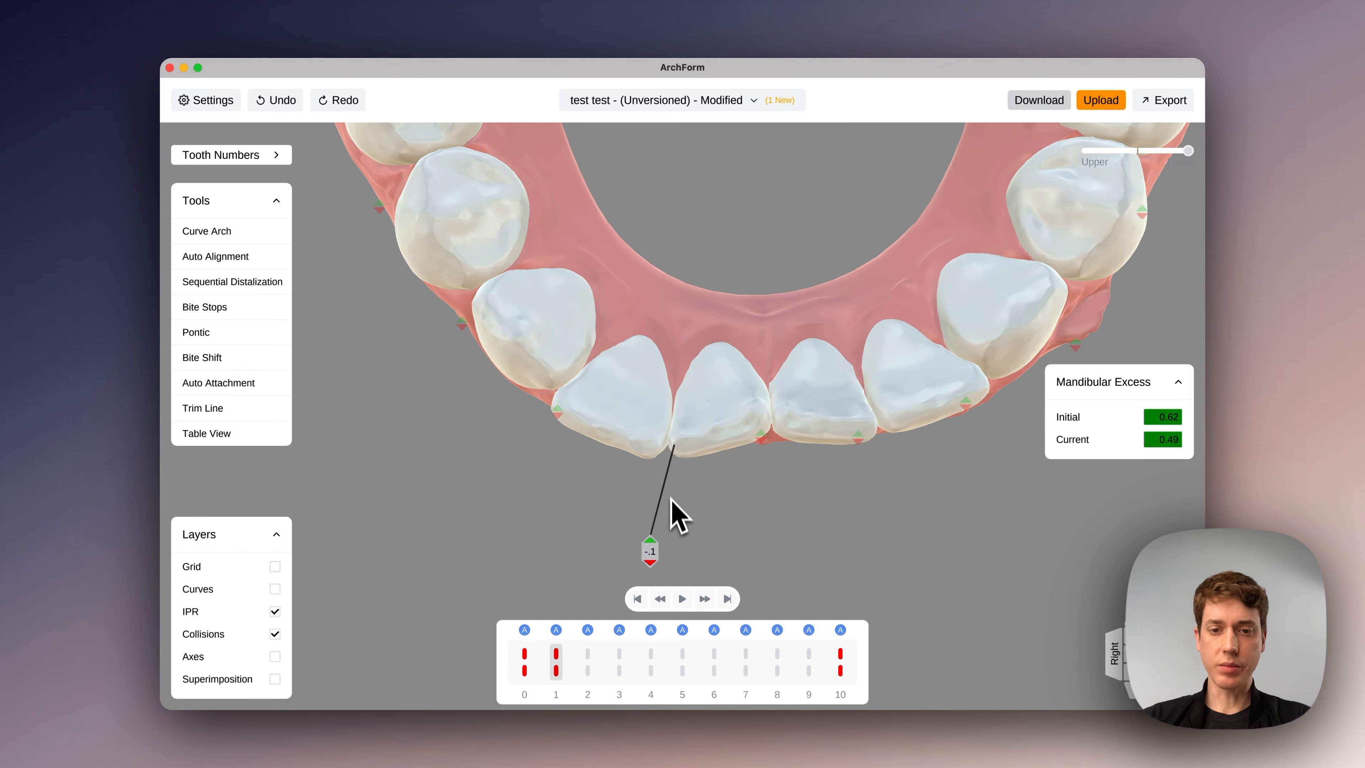
click(761, 442)
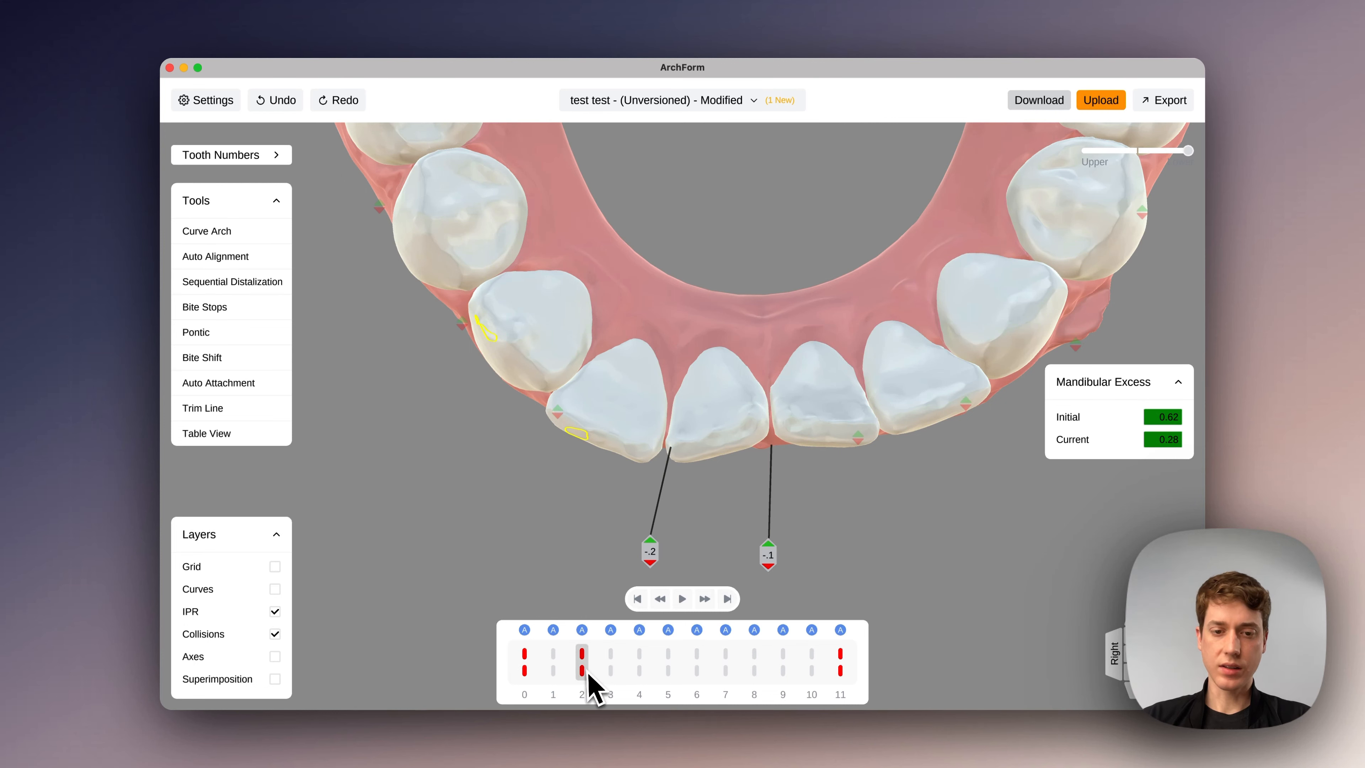
click(525, 665)
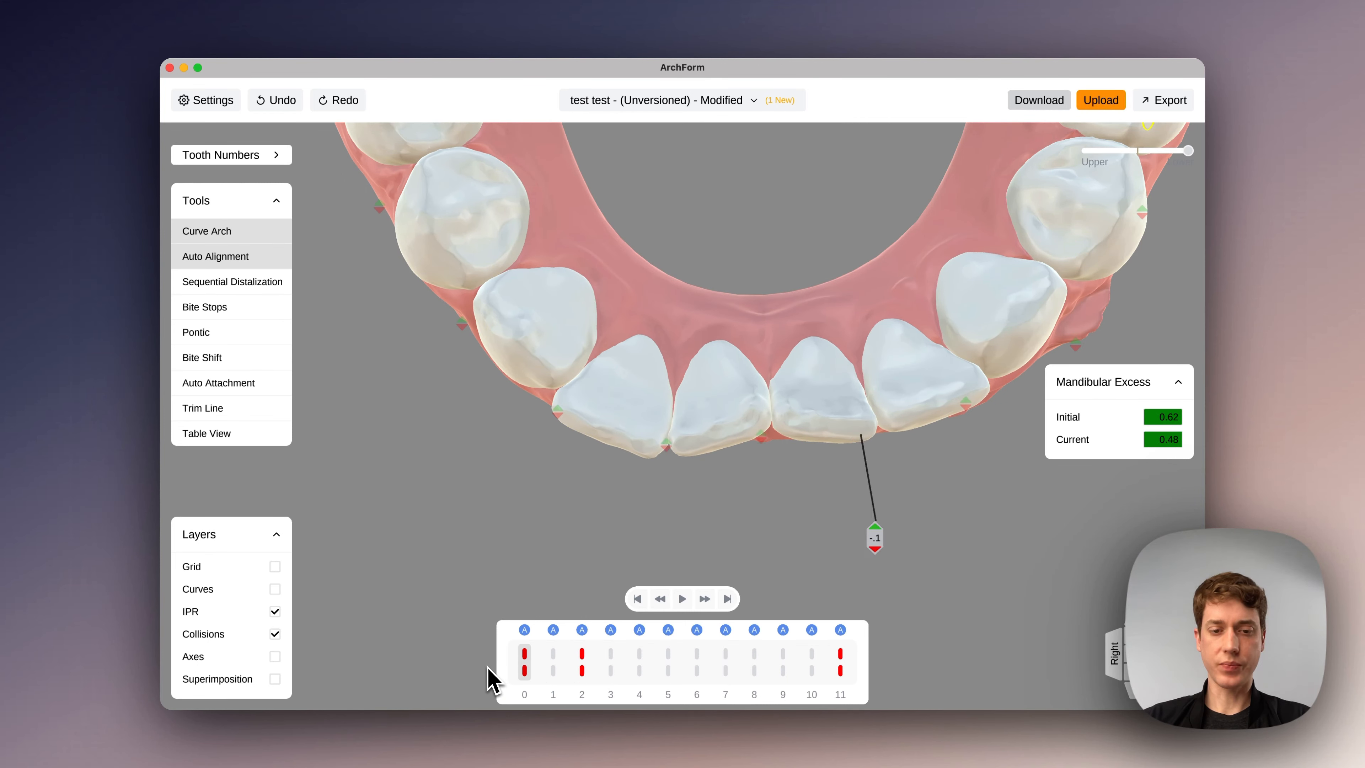
click(554, 665)
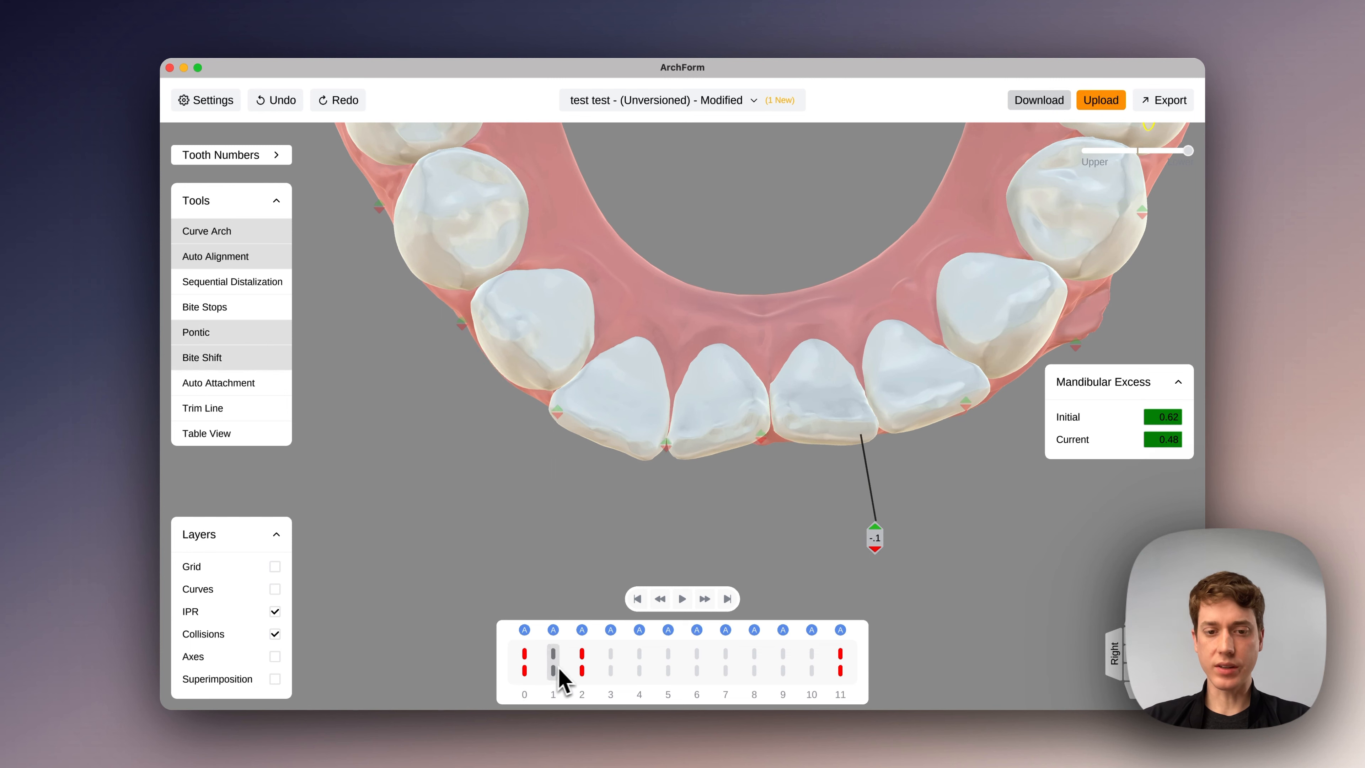
click(582, 664)
drag(582, 664, 883, 659)
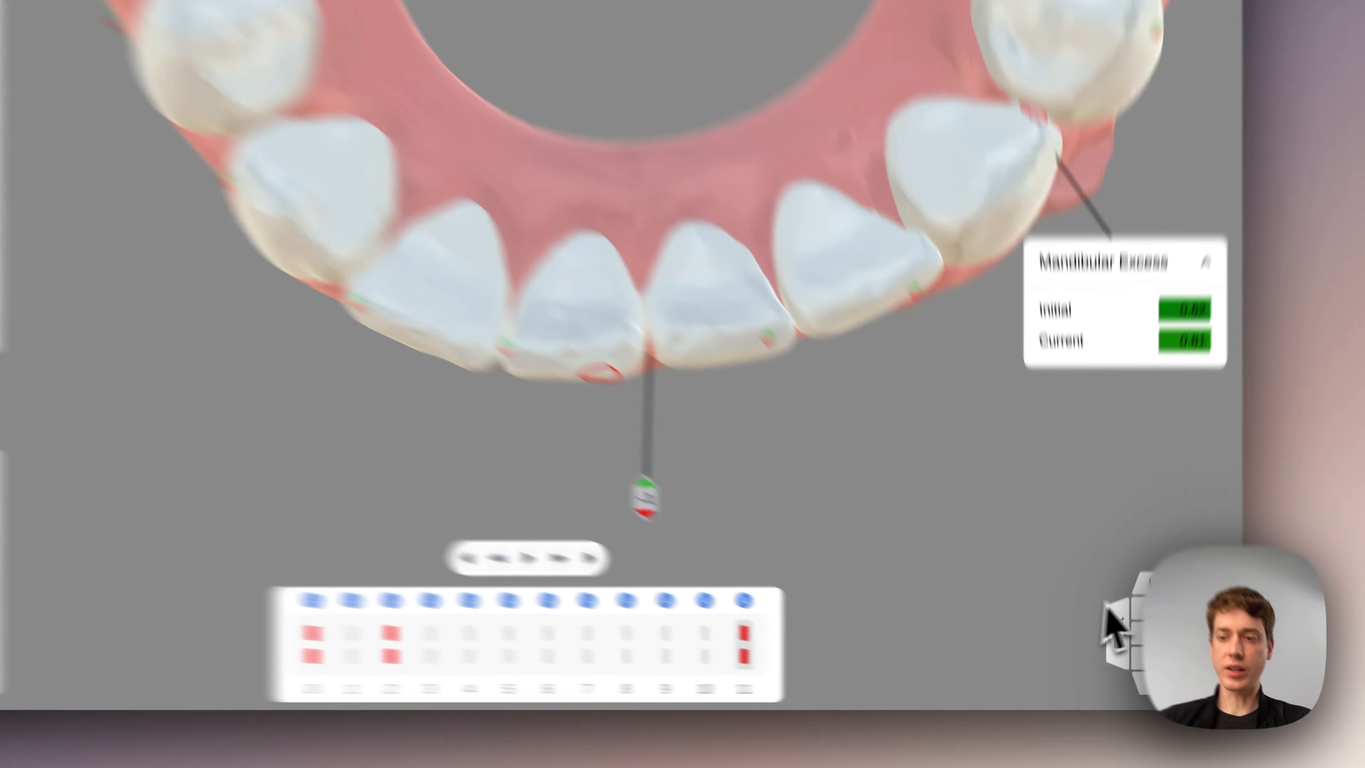
- On the upper arch at stage 11, set .1 of IPR at four front contacts, from the upper right canine to the upper left lateral incisor
click(1145, 623)
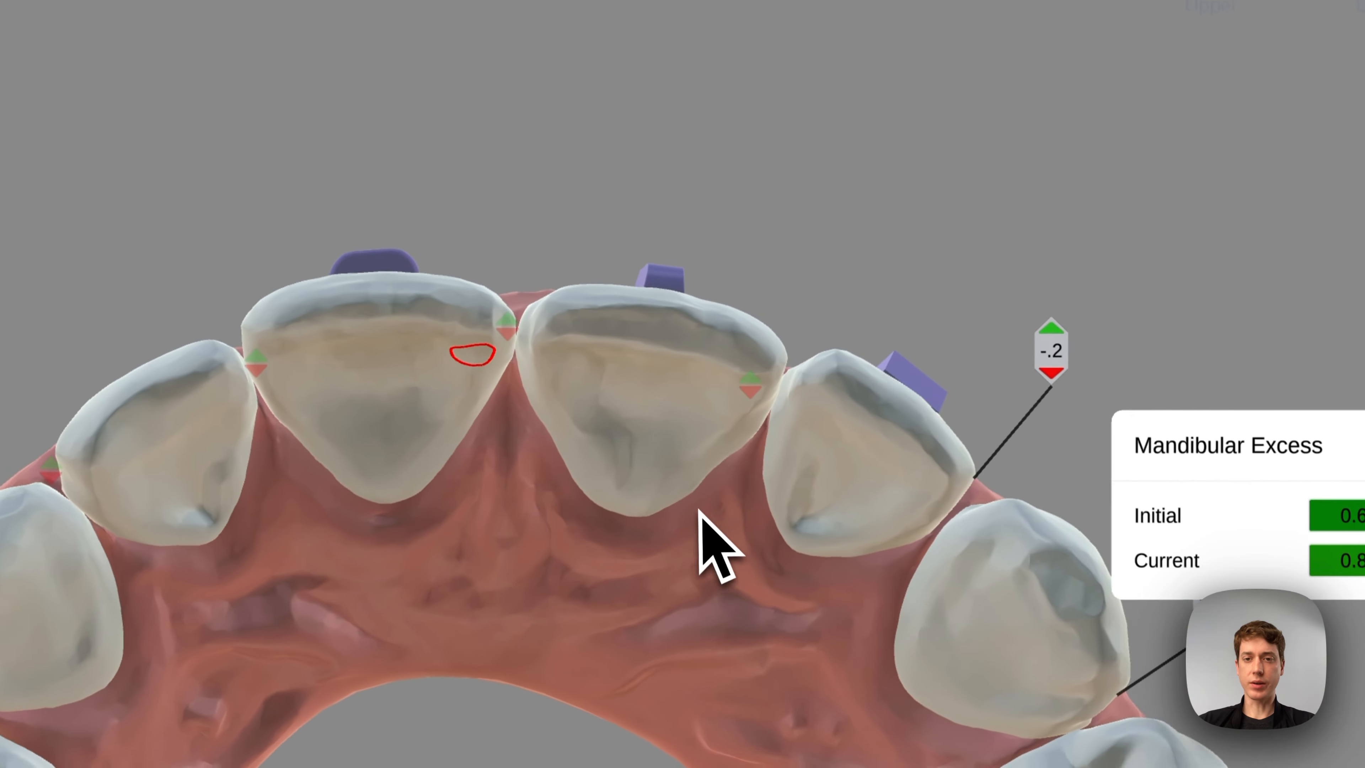
click(507, 331)
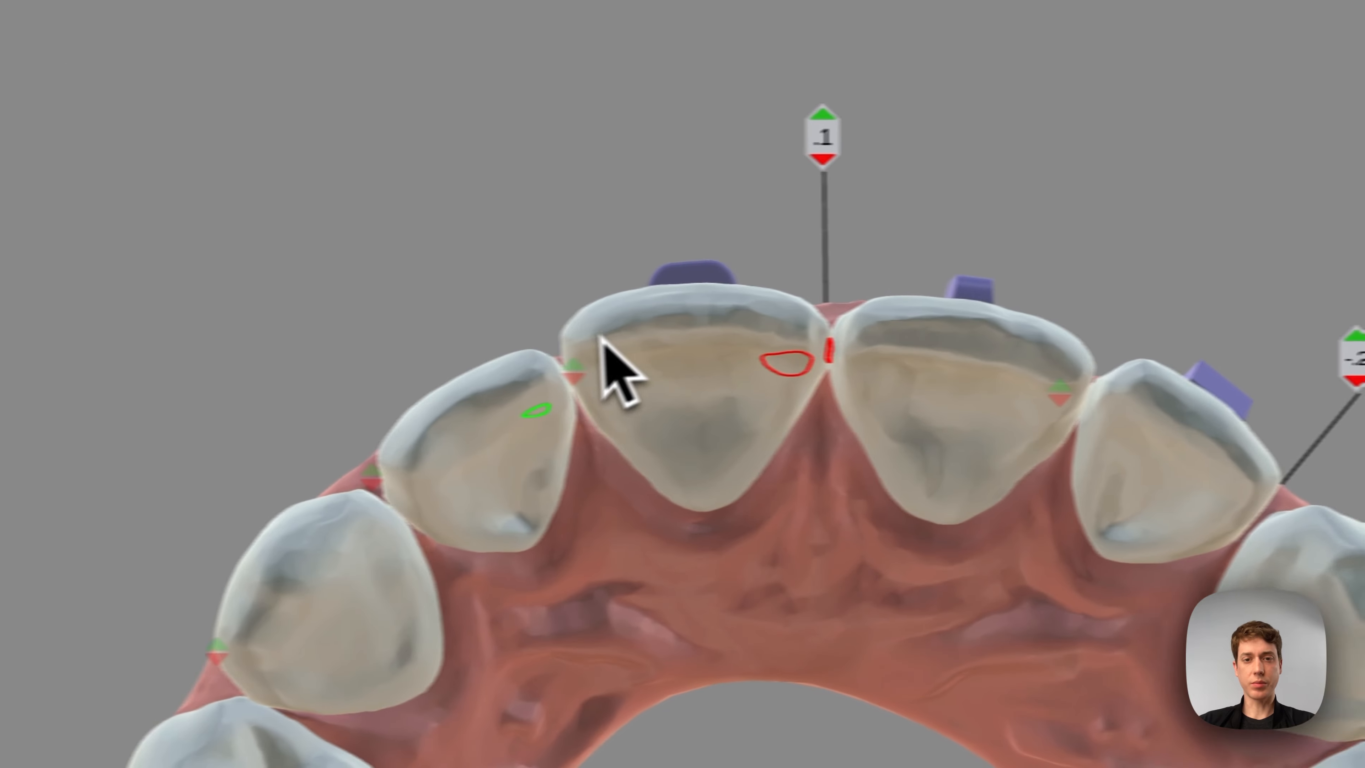
click(574, 366)
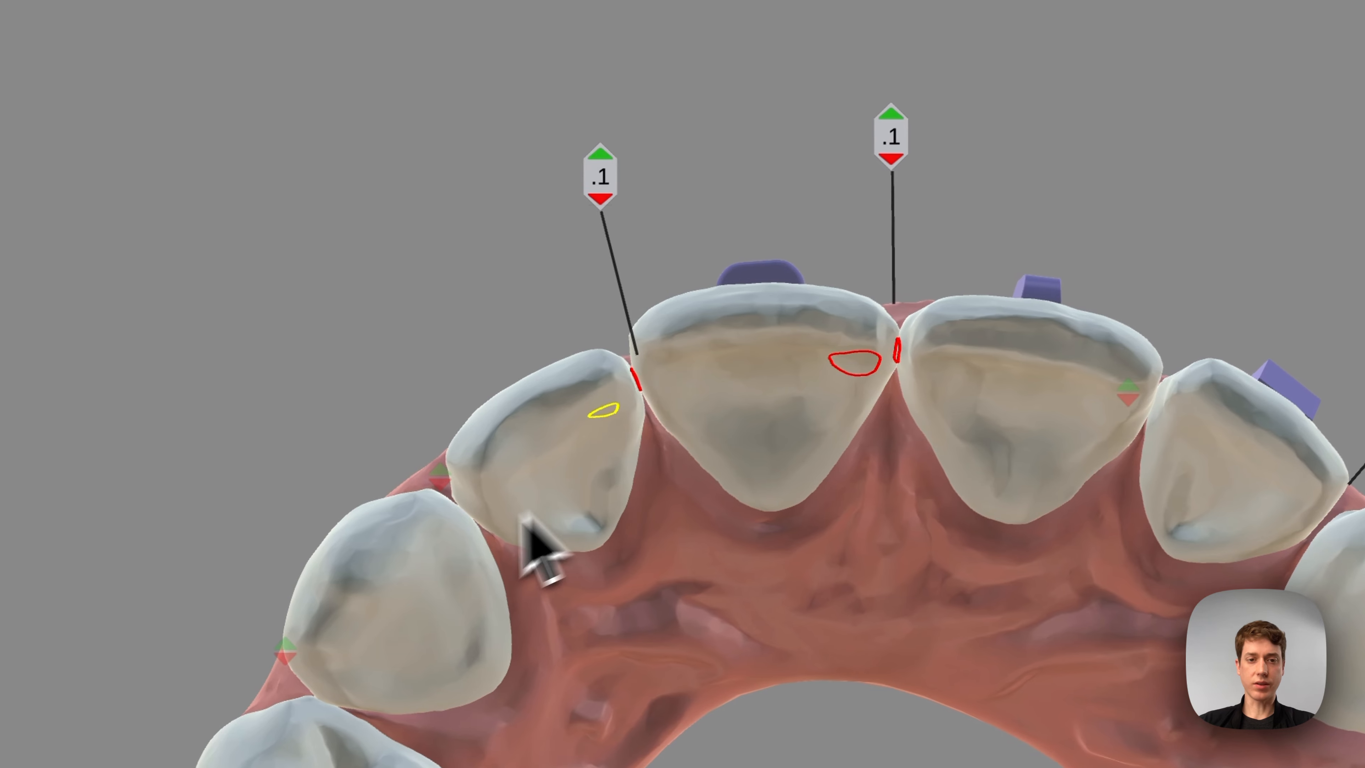
click(440, 472)
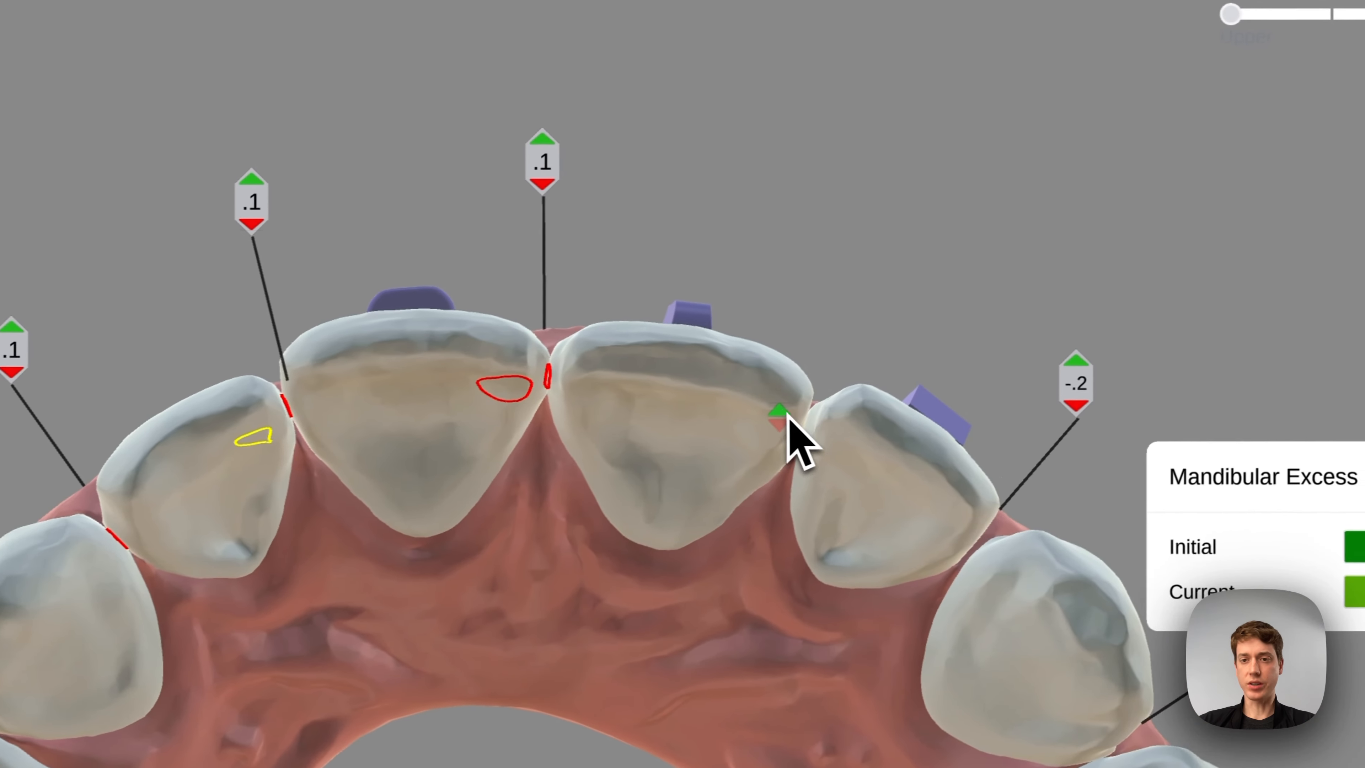
click(1129, 392)
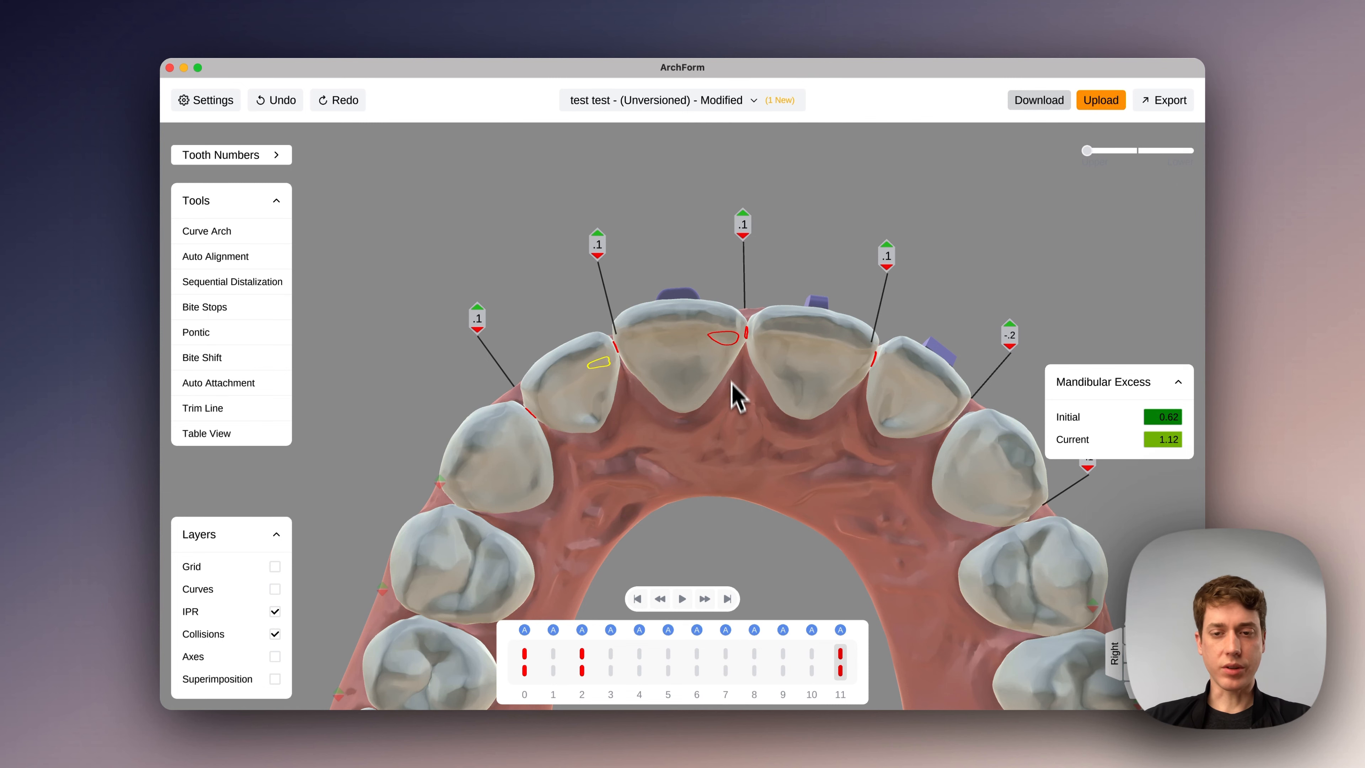
- Select the upper premolars and molars on both sides of the arch together
right_drag(731, 376, 669, 107)
scroll(695, 329, down, 5)
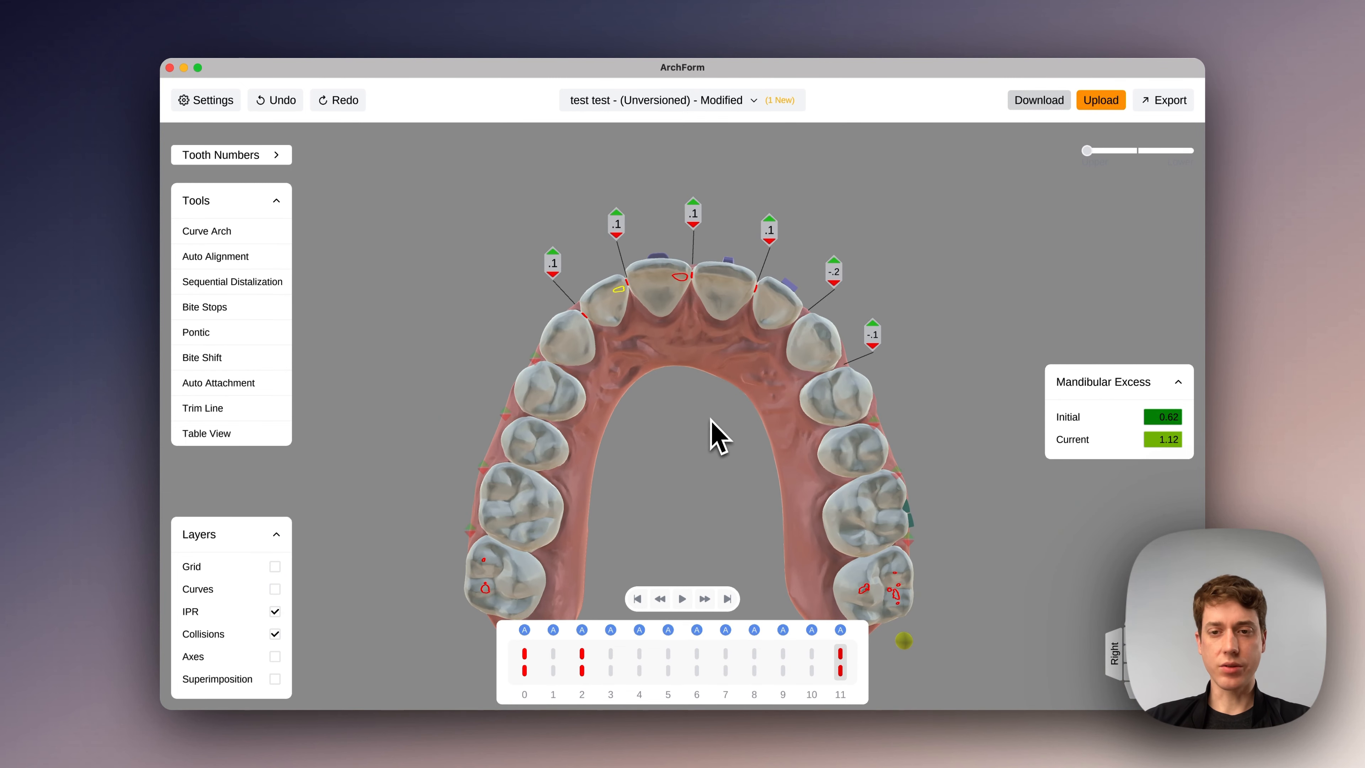
click(834, 400)
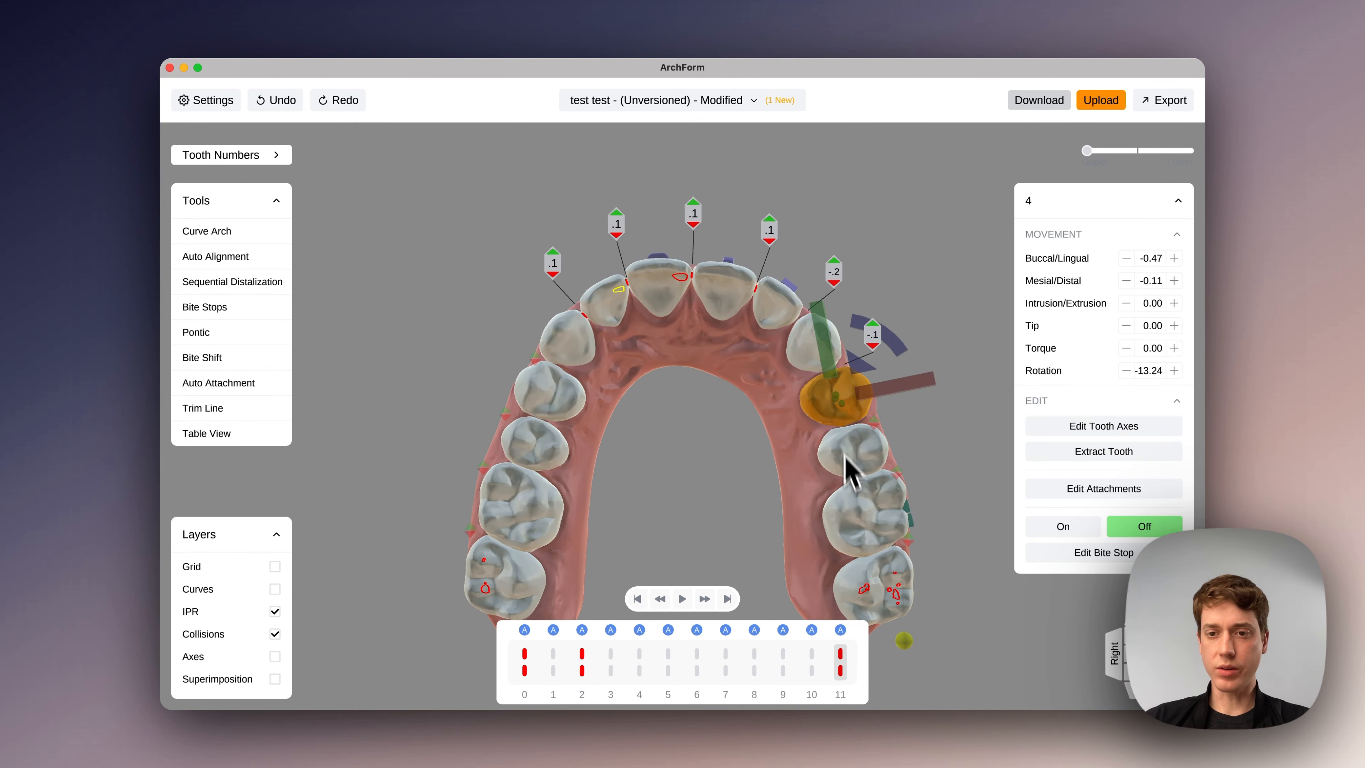
shift+click(858, 452)
shift+click(856, 509)
shift+click(874, 591)
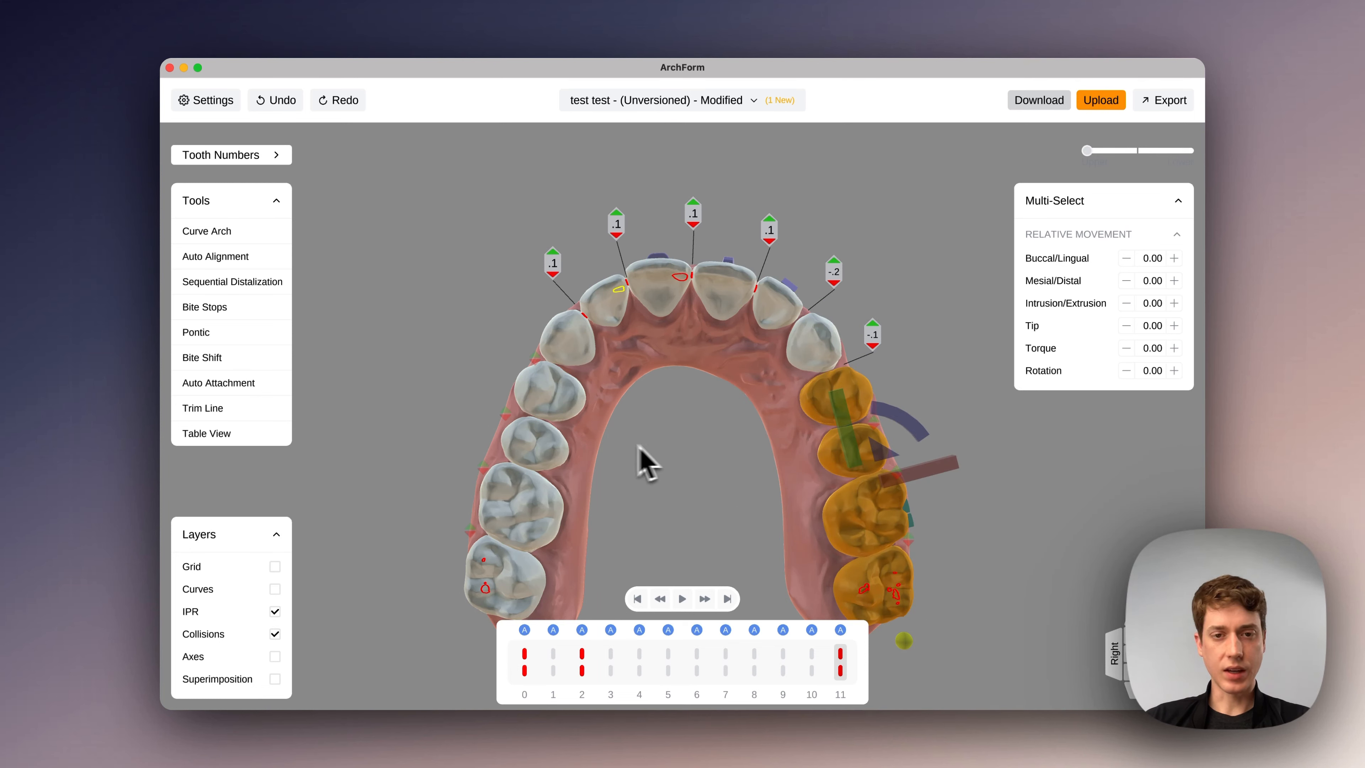
shift+click(573, 411)
shift+click(550, 463)
shift+click(532, 503)
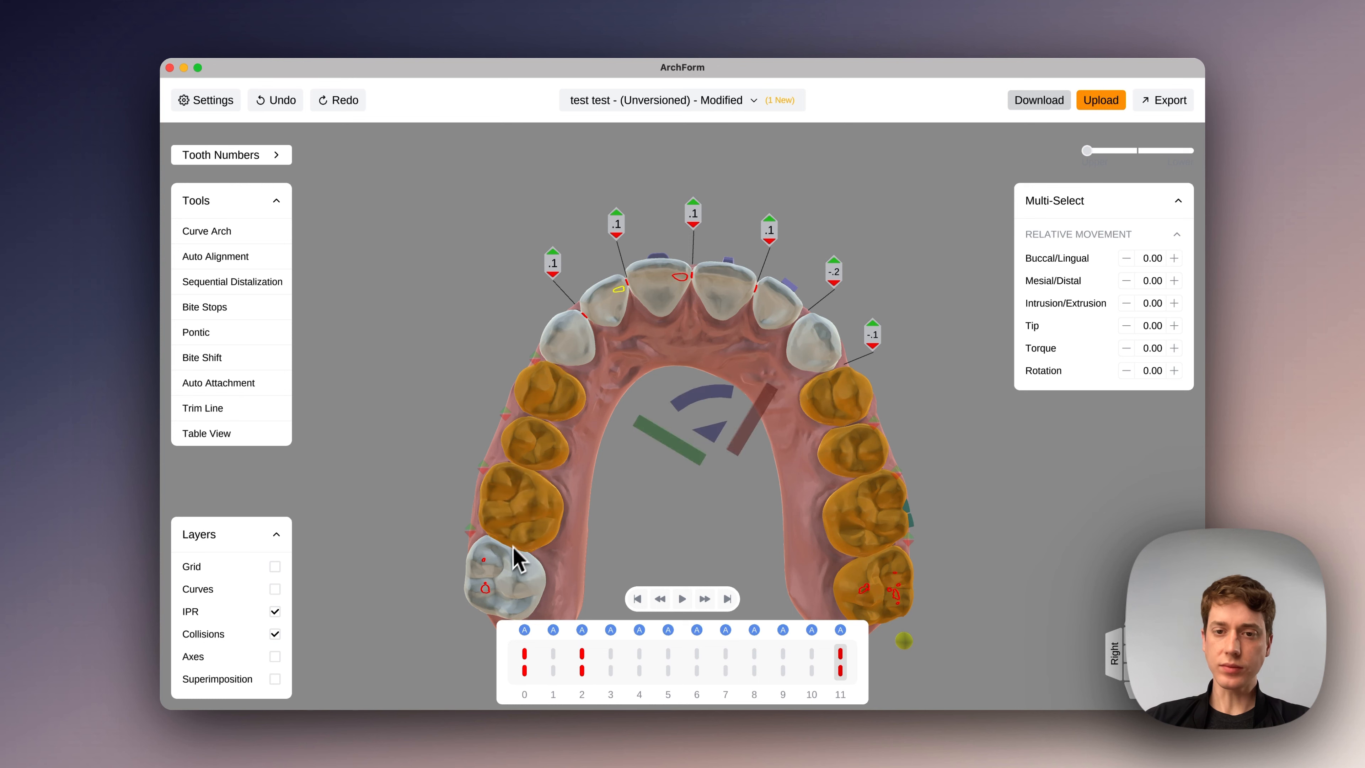
shift+click(509, 565)
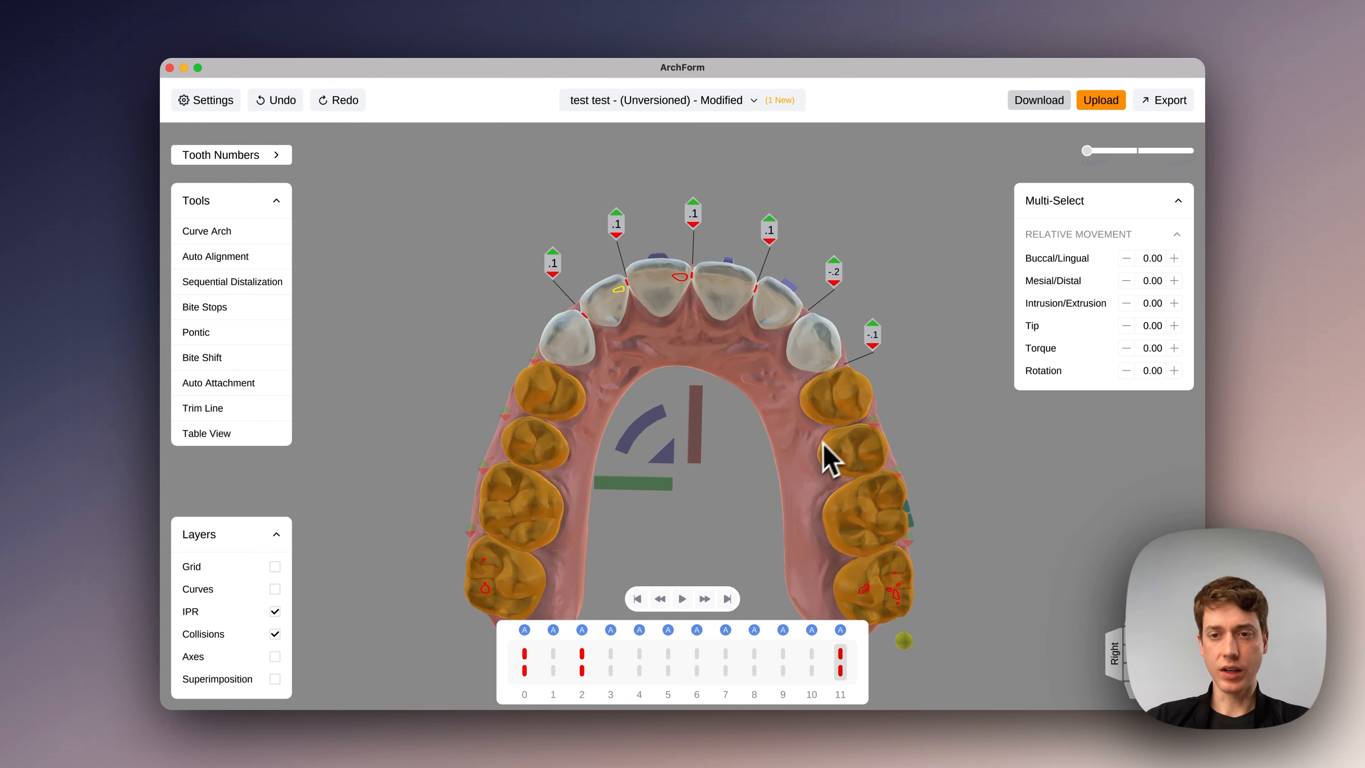
- Select upper left teeth 4 to 7 together and set their relative Buccal/Lingual movement to -1.00
click(827, 406)
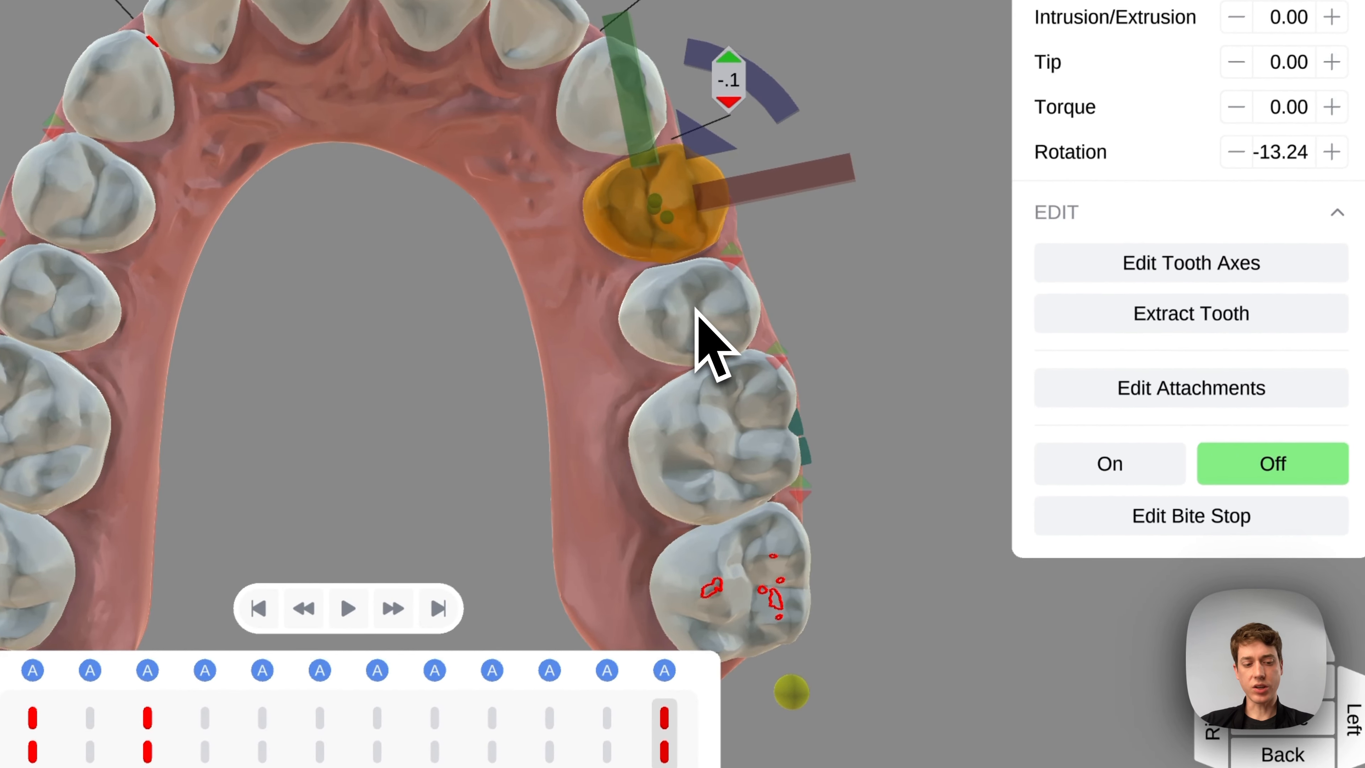
shift+click(713, 333)
shift+click(721, 409)
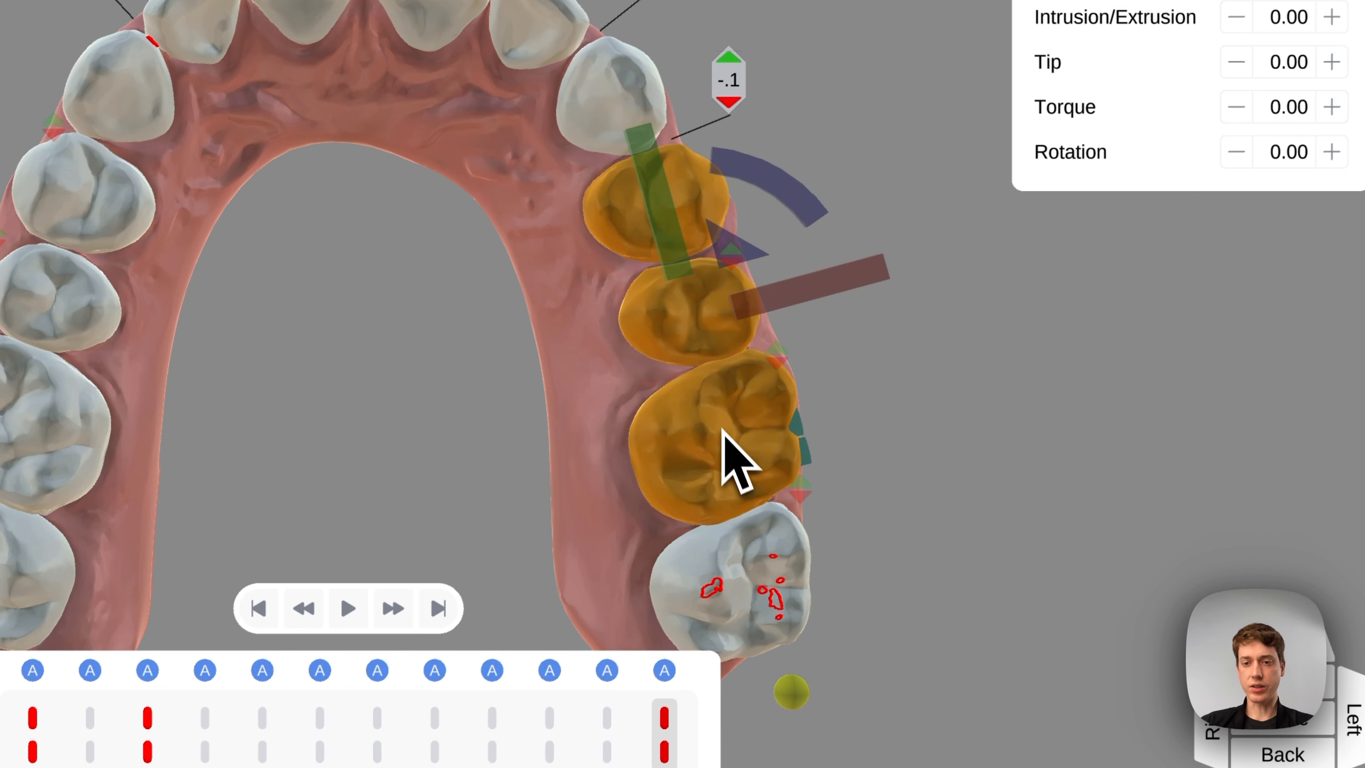
shift+click(758, 570)
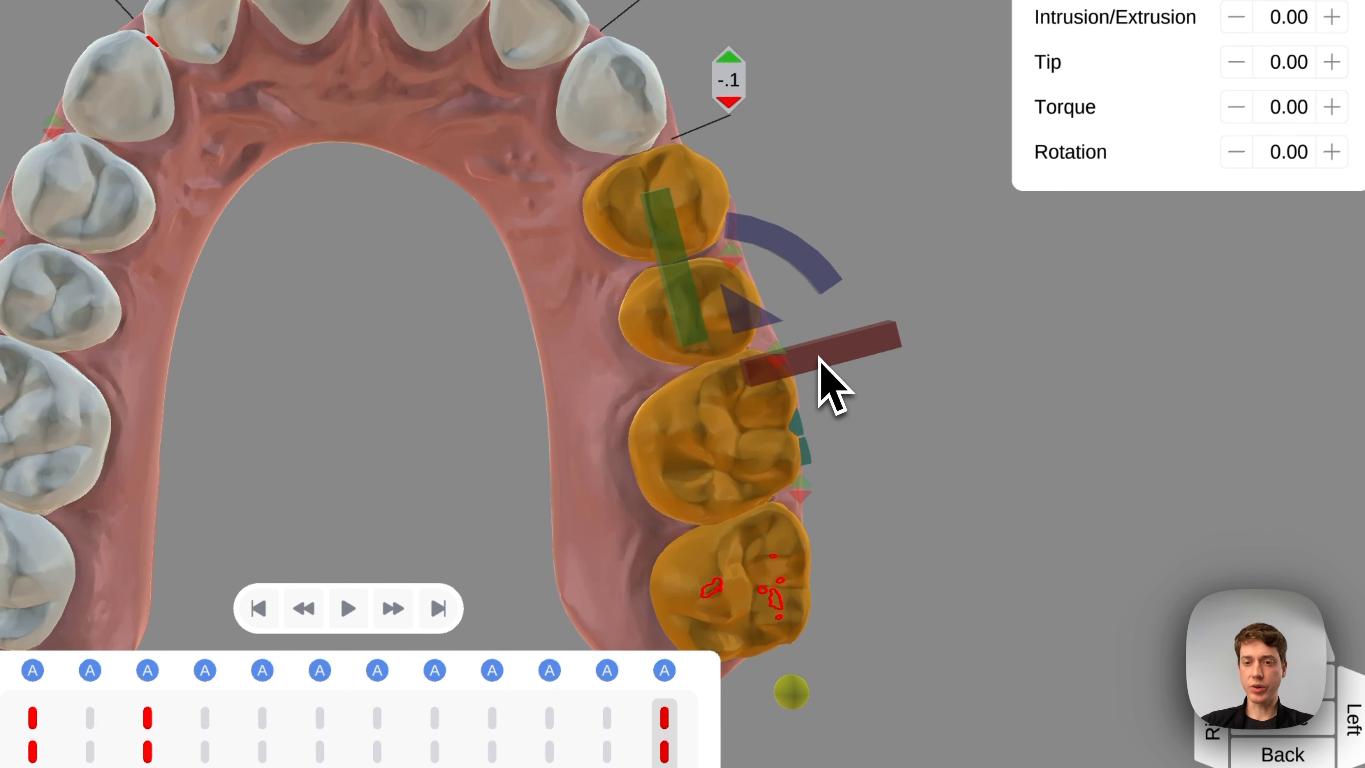
drag(818, 356, 833, 353)
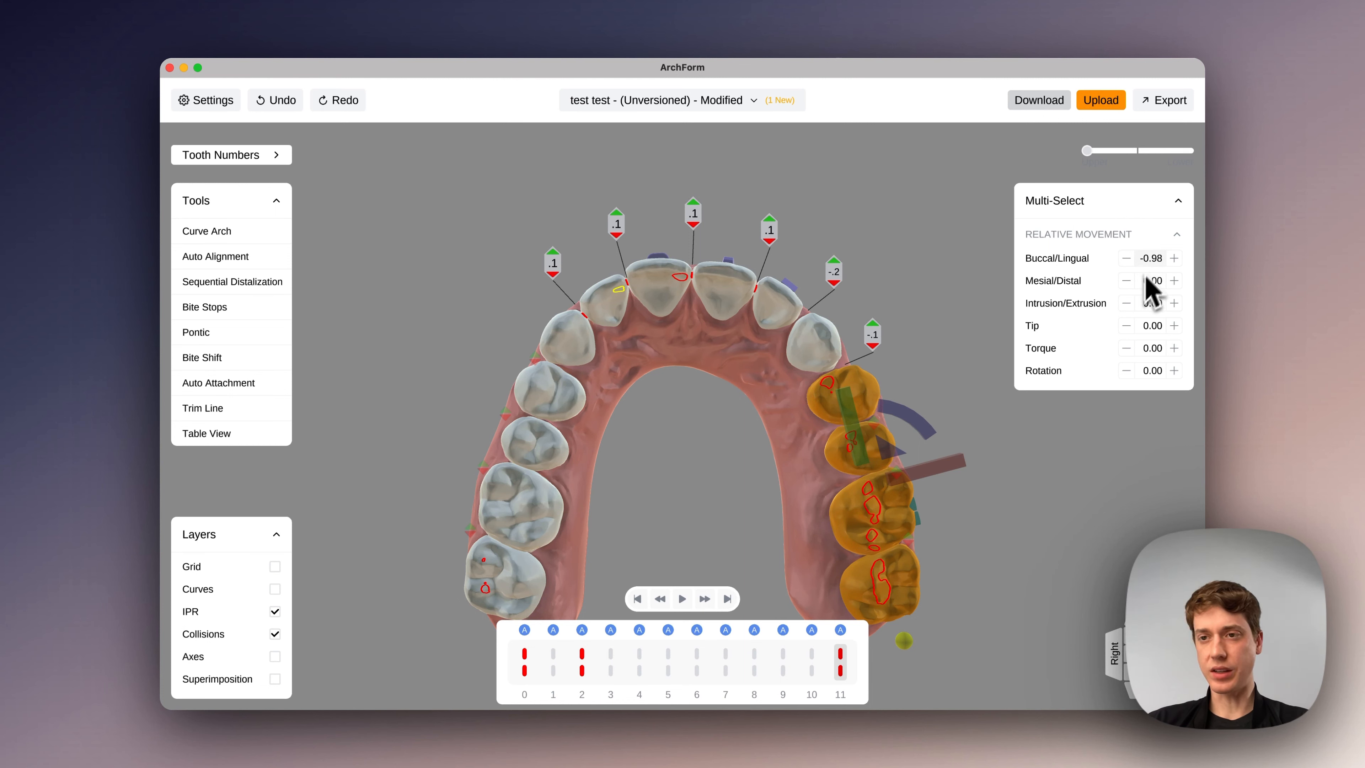
drag(1147, 281, 1146, 282)
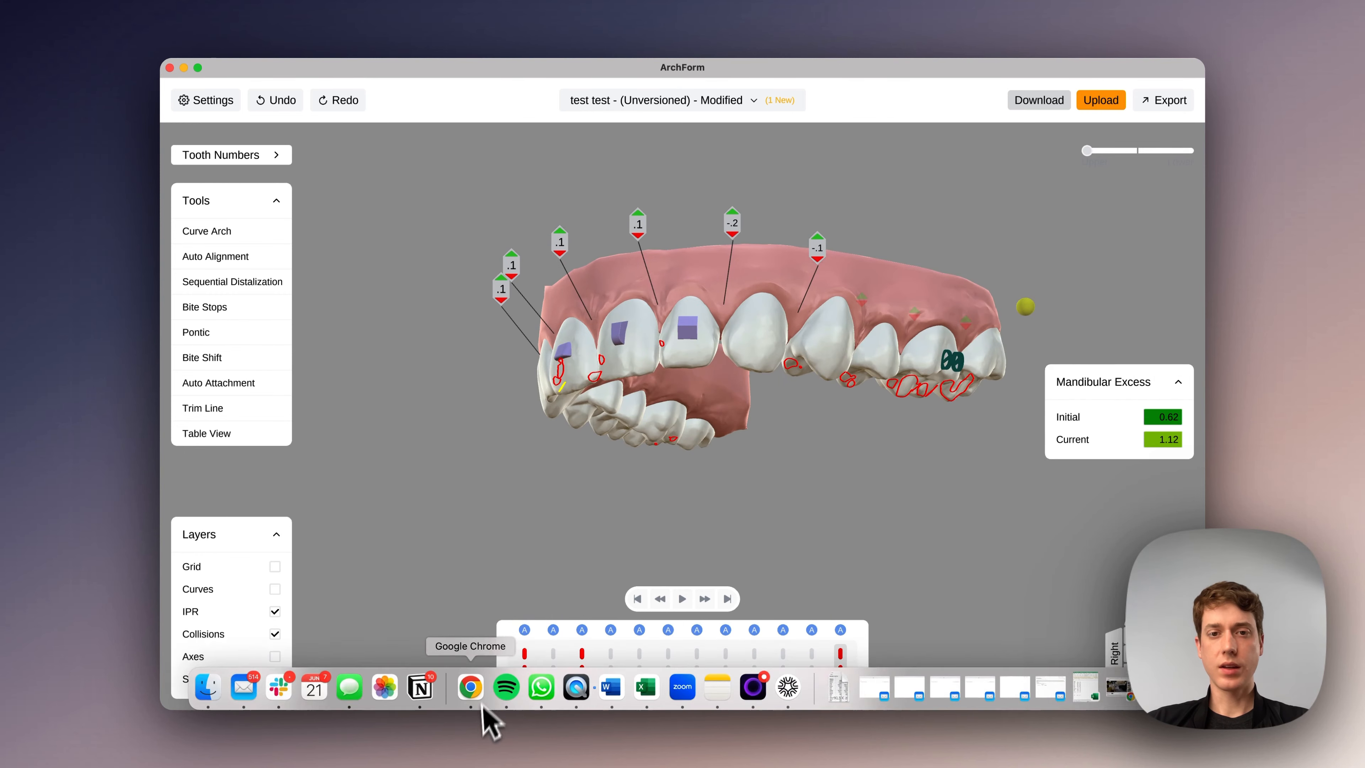
- Select the four upper incisors together and set their relative torque to 5
drag(663, 422, 395, 543)
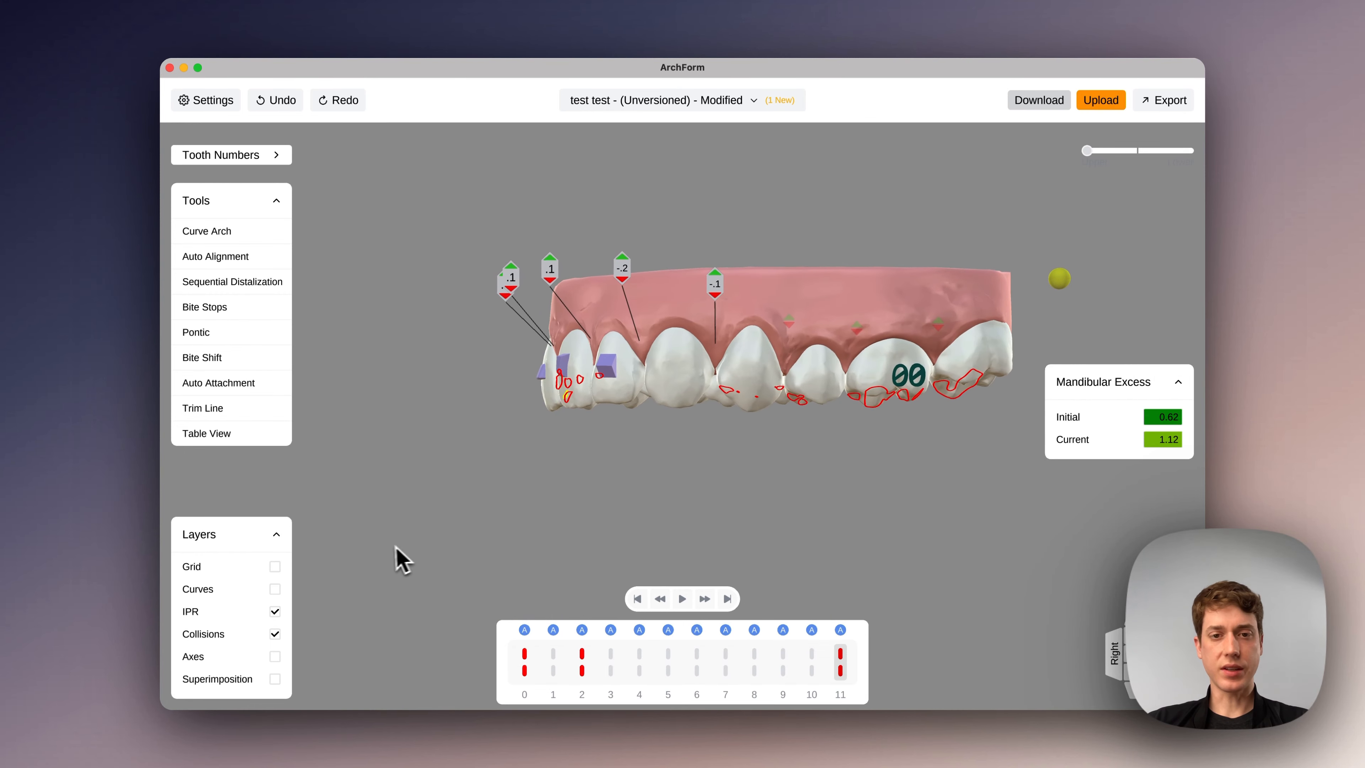
click(626, 400)
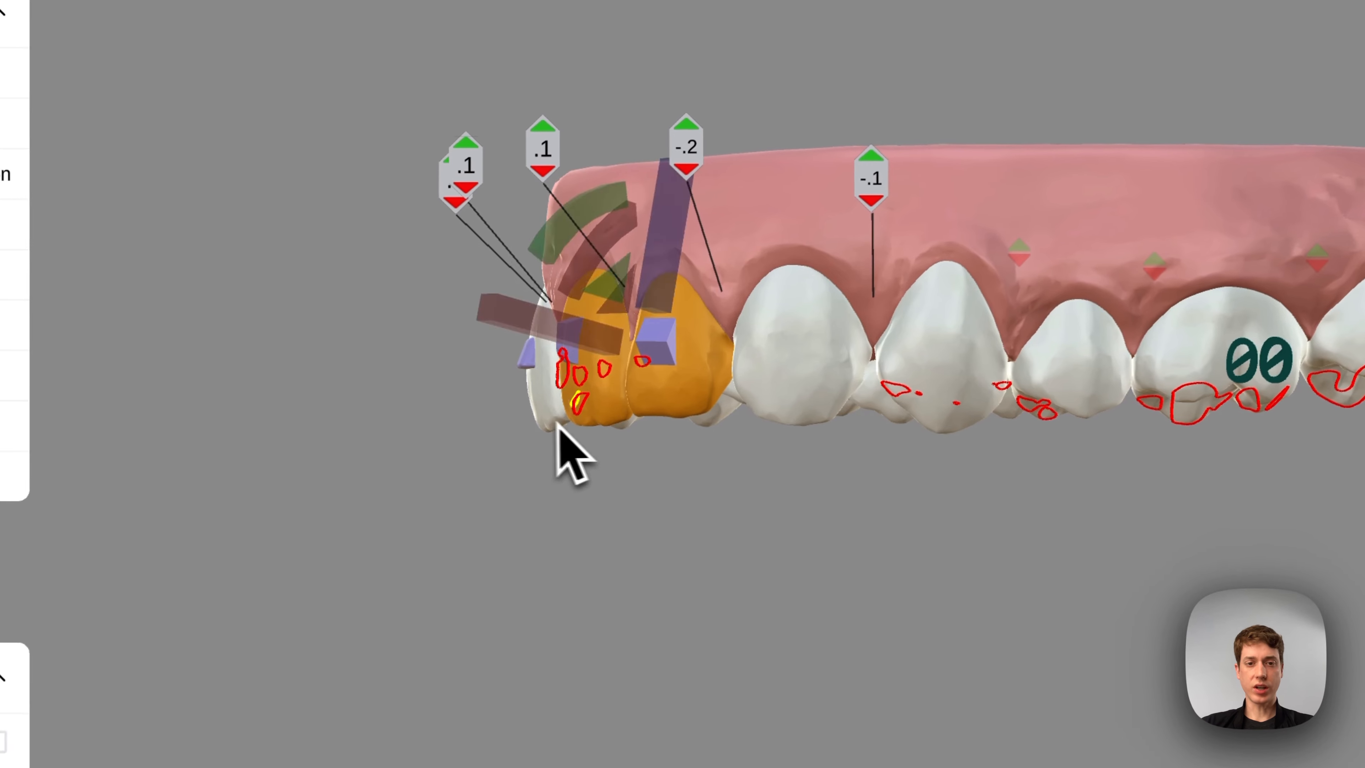
drag(529, 533, 711, 546)
drag(529, 420, 790, 425)
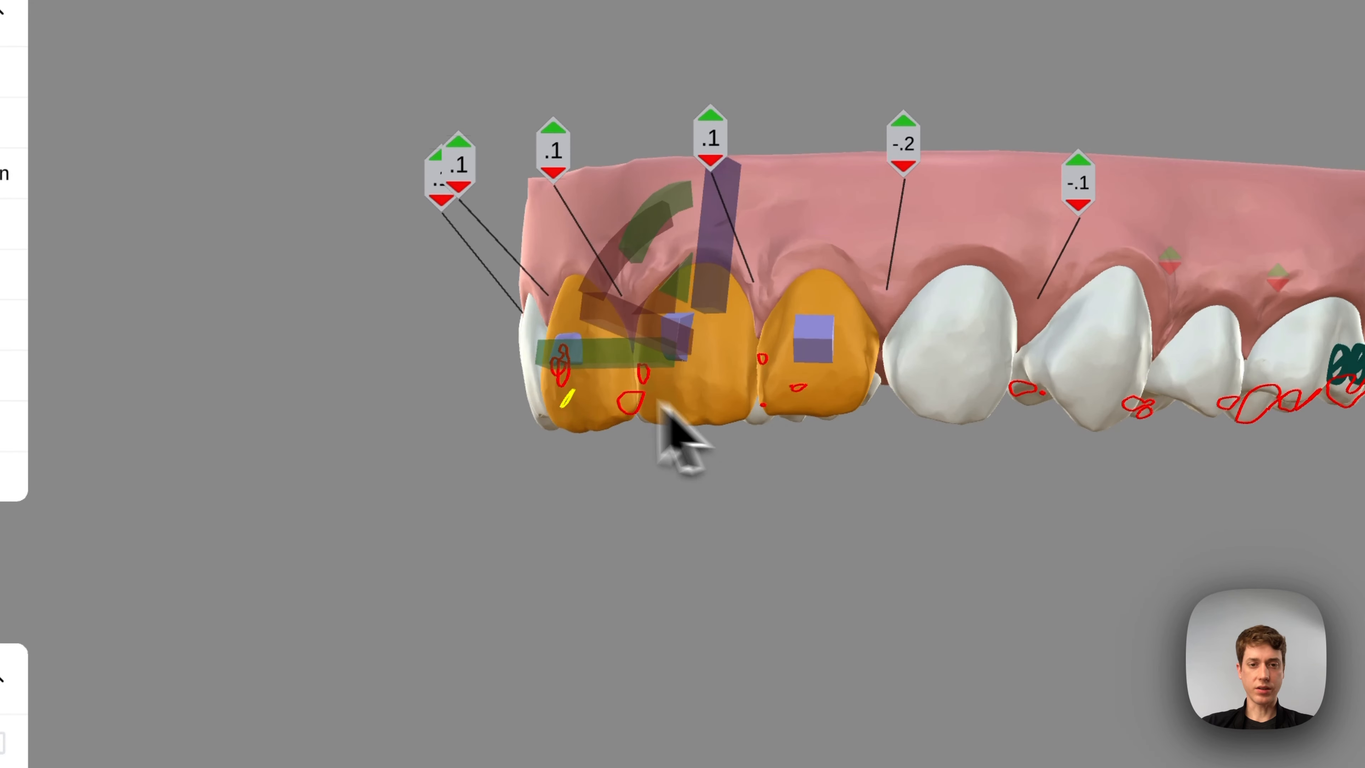
ctrl+click(527, 346)
drag(796, 457, 445, 503)
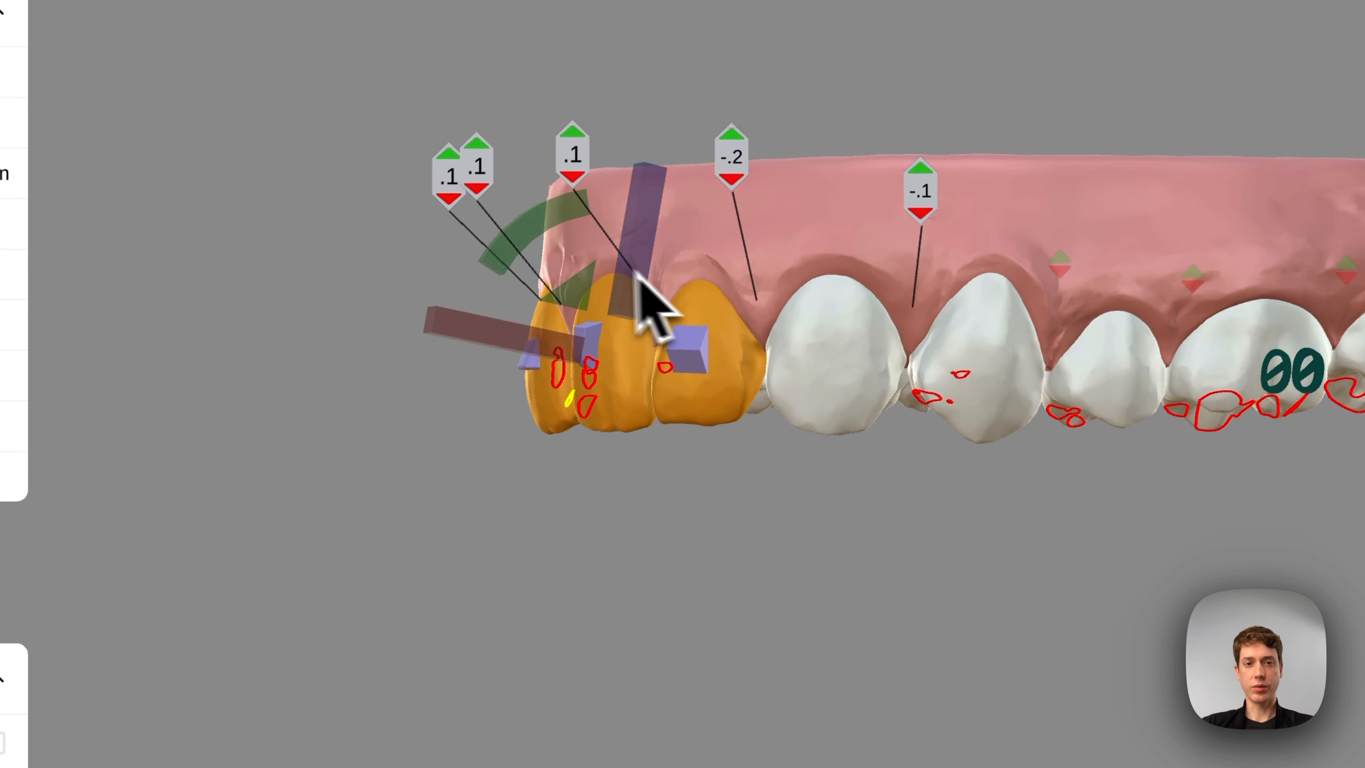
drag(540, 225, 548, 226)
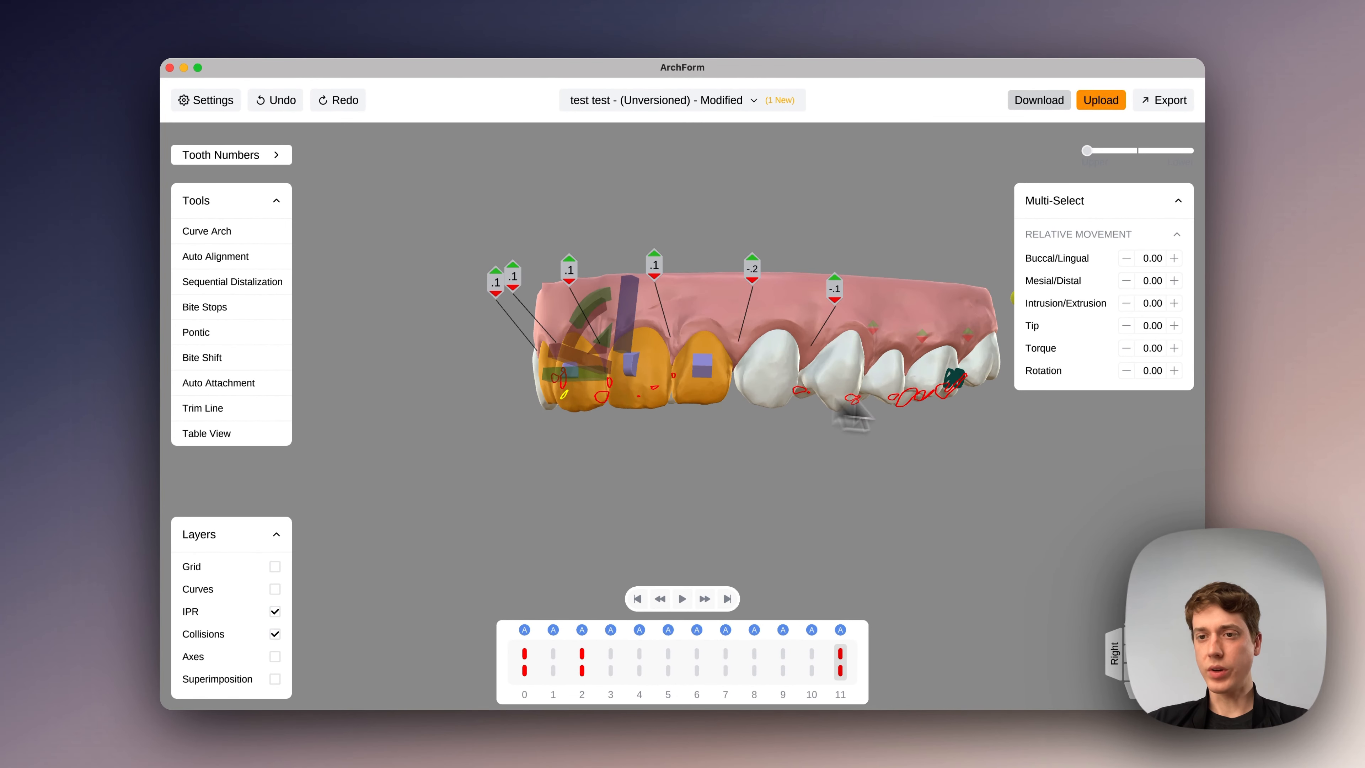
double_click(1152, 349)
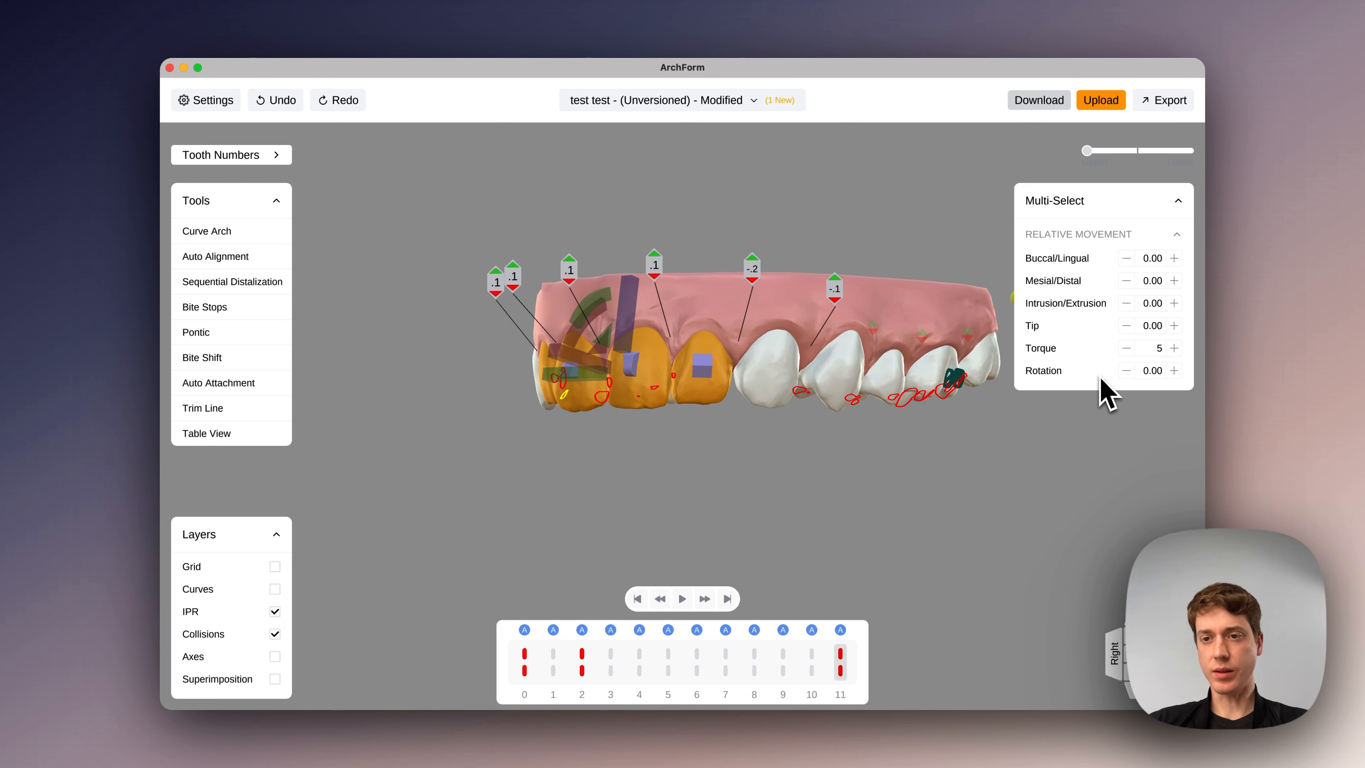
click(977, 456)
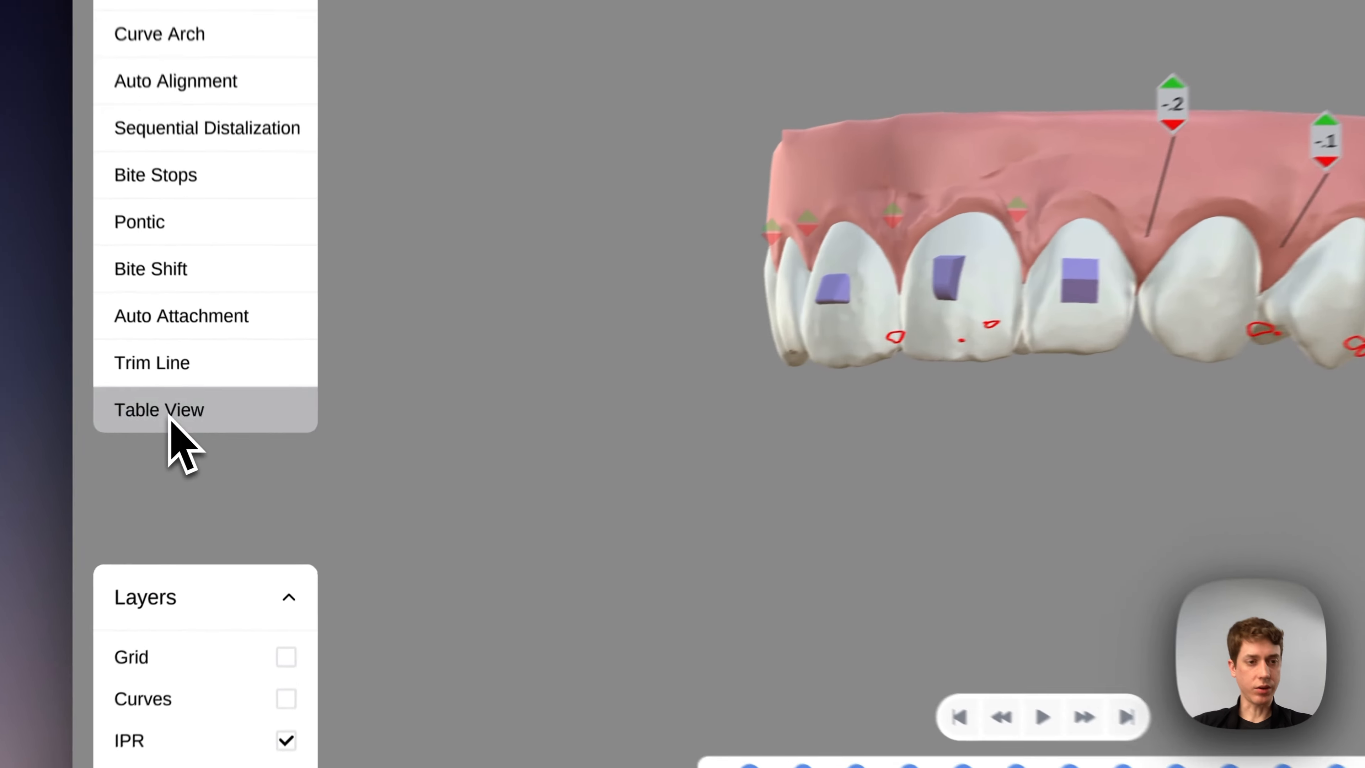
- Open the stage 11 table of upper tooth movements and select the rotation value of upper left tooth 4
click(214, 434)
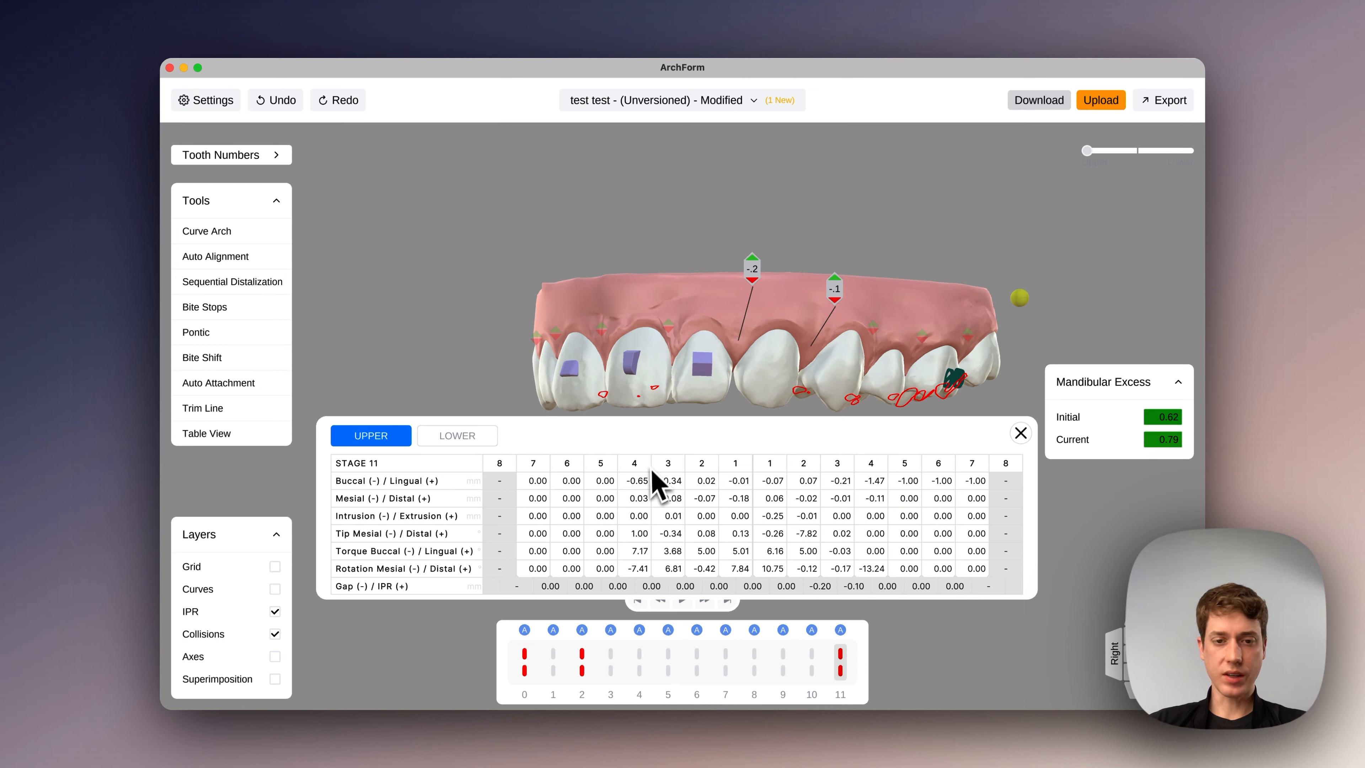
click(879, 573)
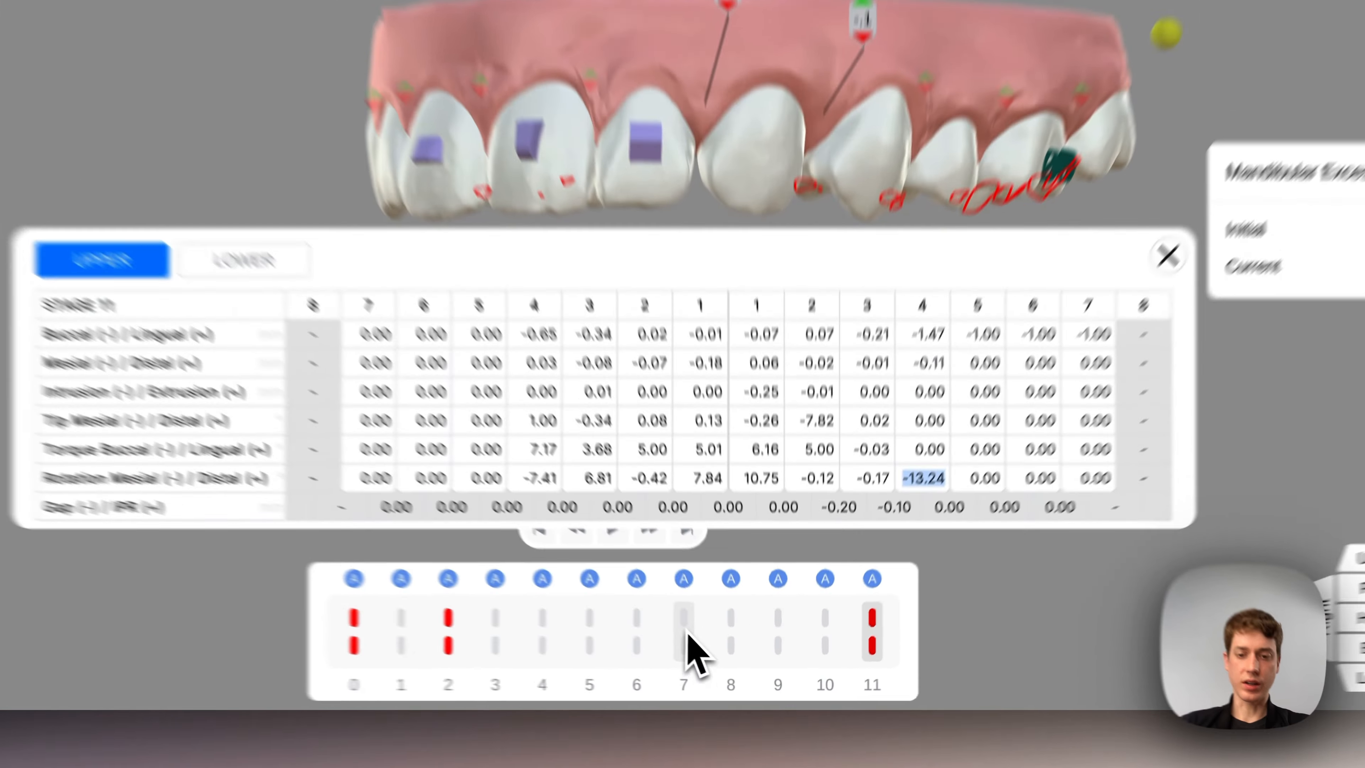
- Insert upper and lower goals at stage 7 of the treatment timeline
click(685, 632)
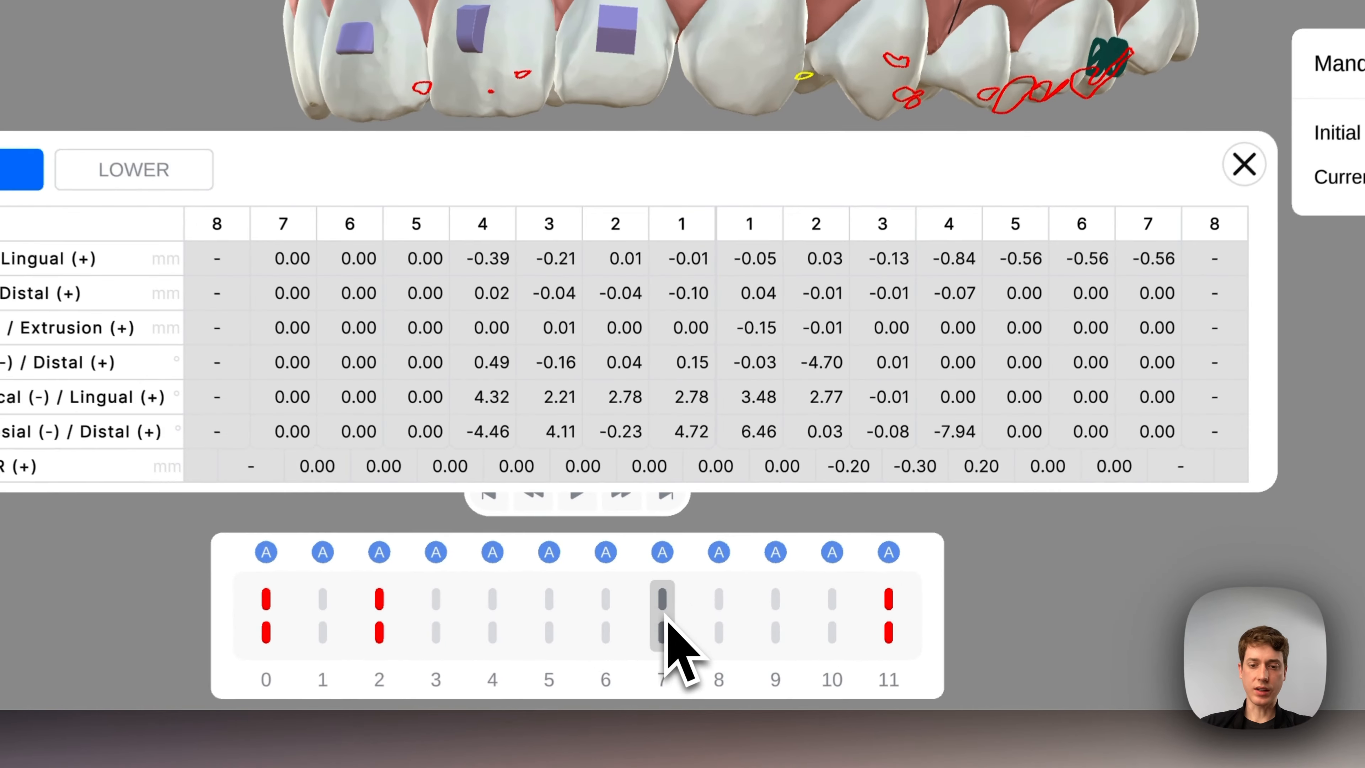
right_click(663, 624)
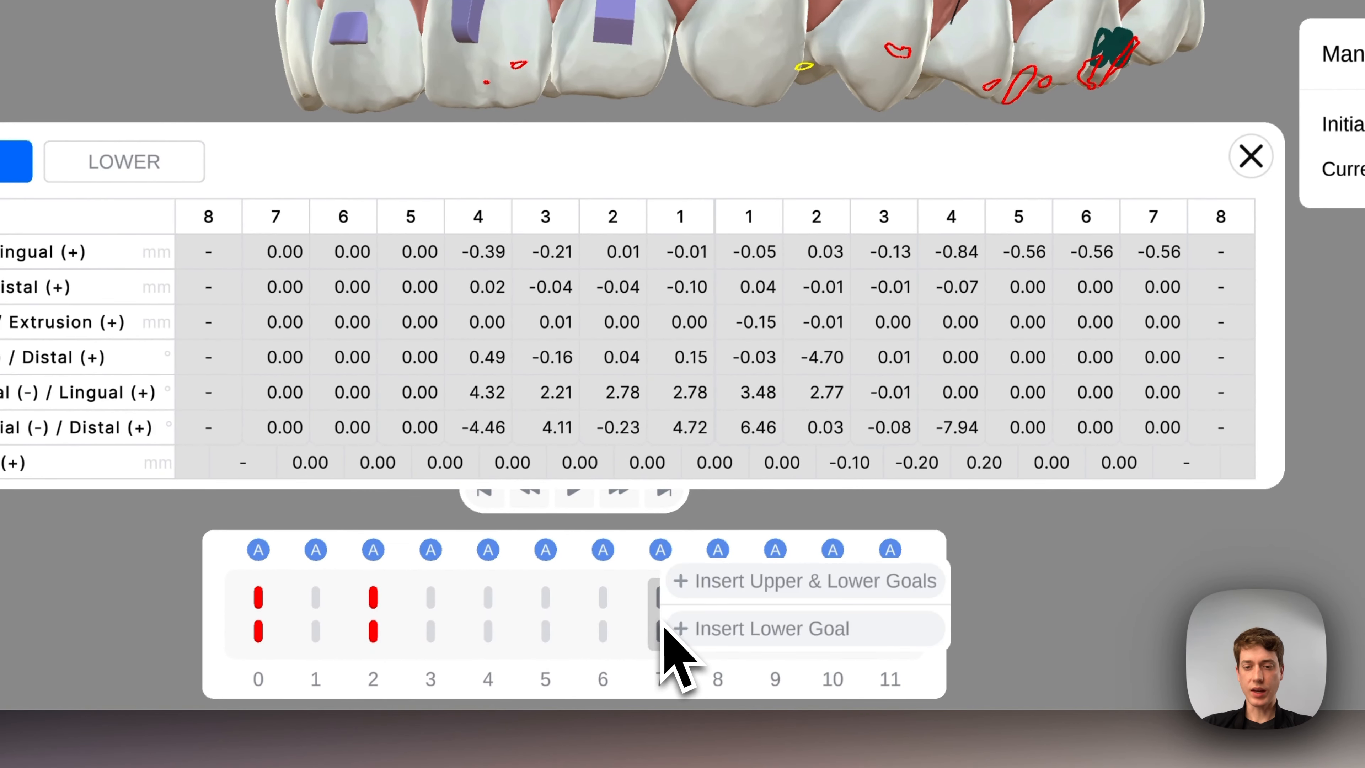
click(720, 584)
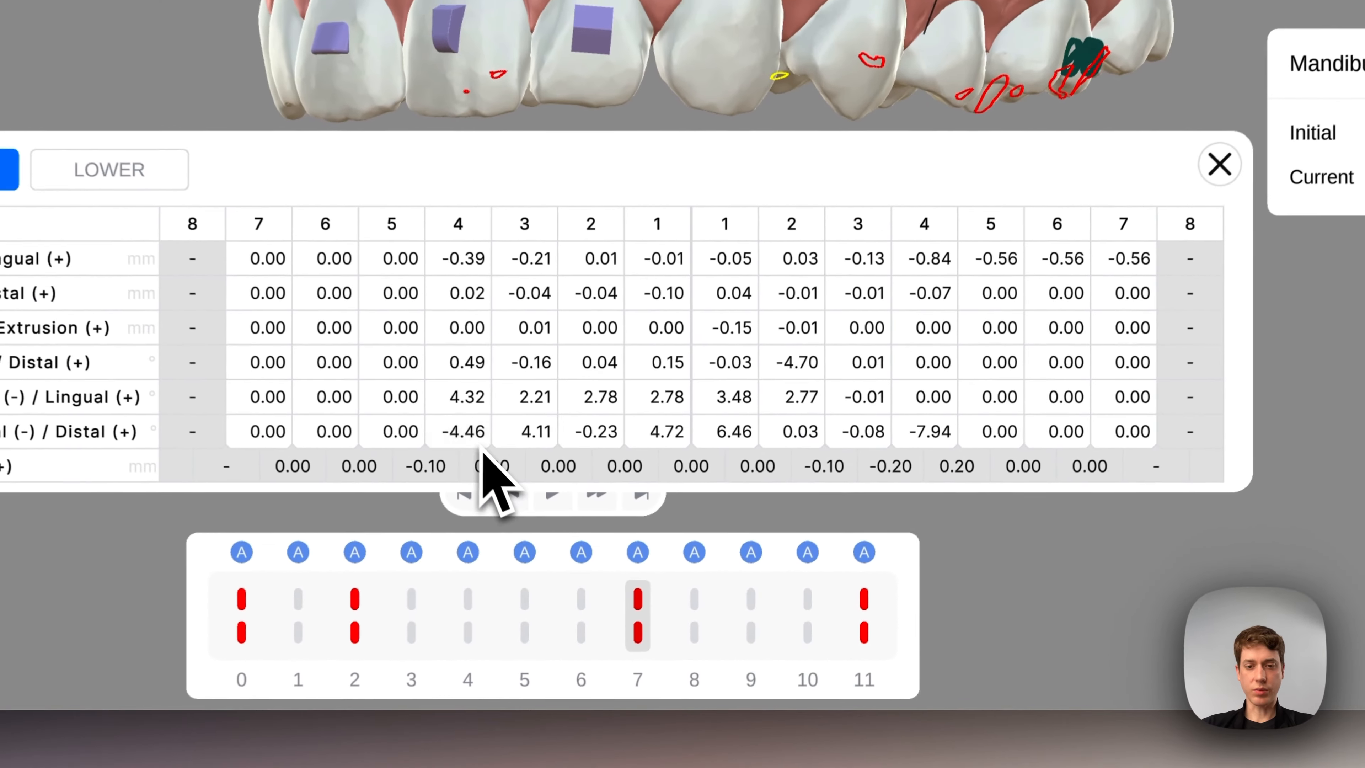
- Set the stage 7 rotation of upper right teeth 4, 3, 2 and 1 to 0 in the movement table
double_click(637, 568)
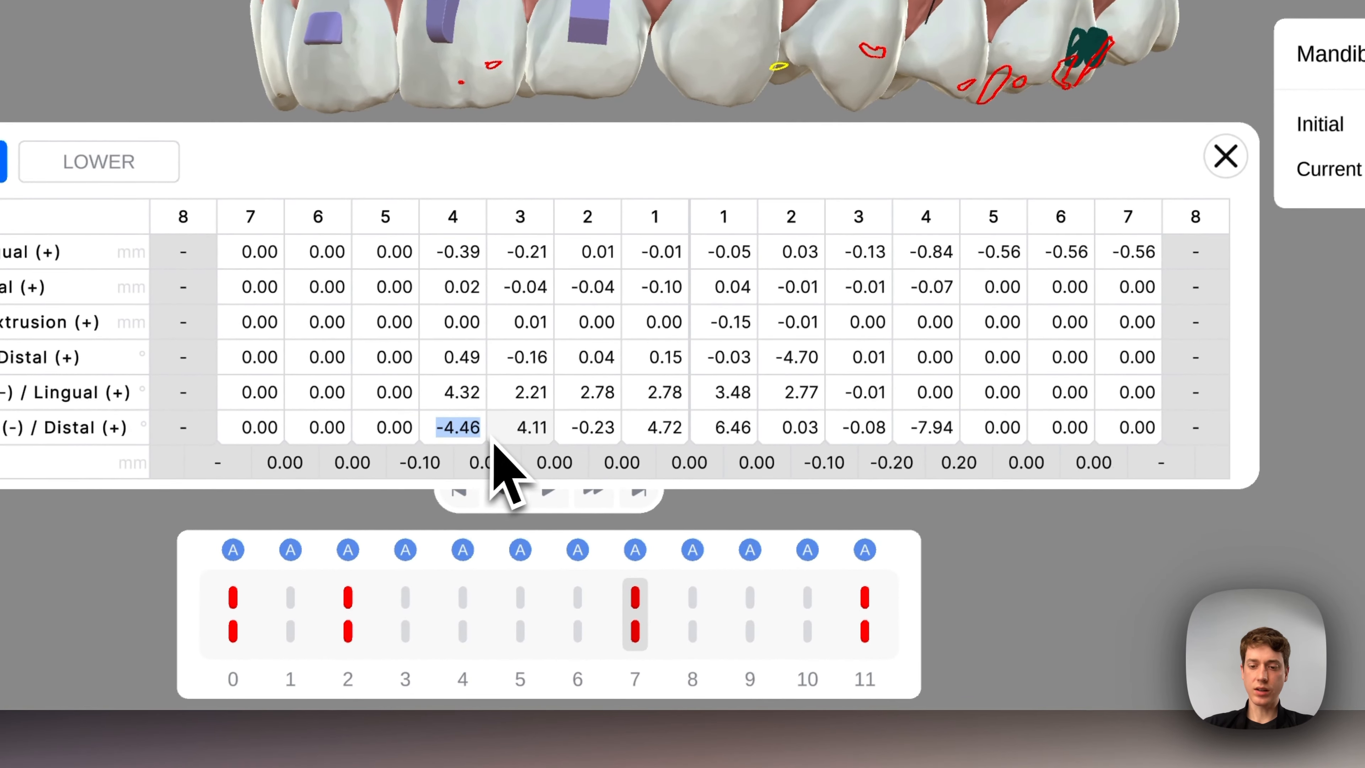
text(0)
double_click(531, 428)
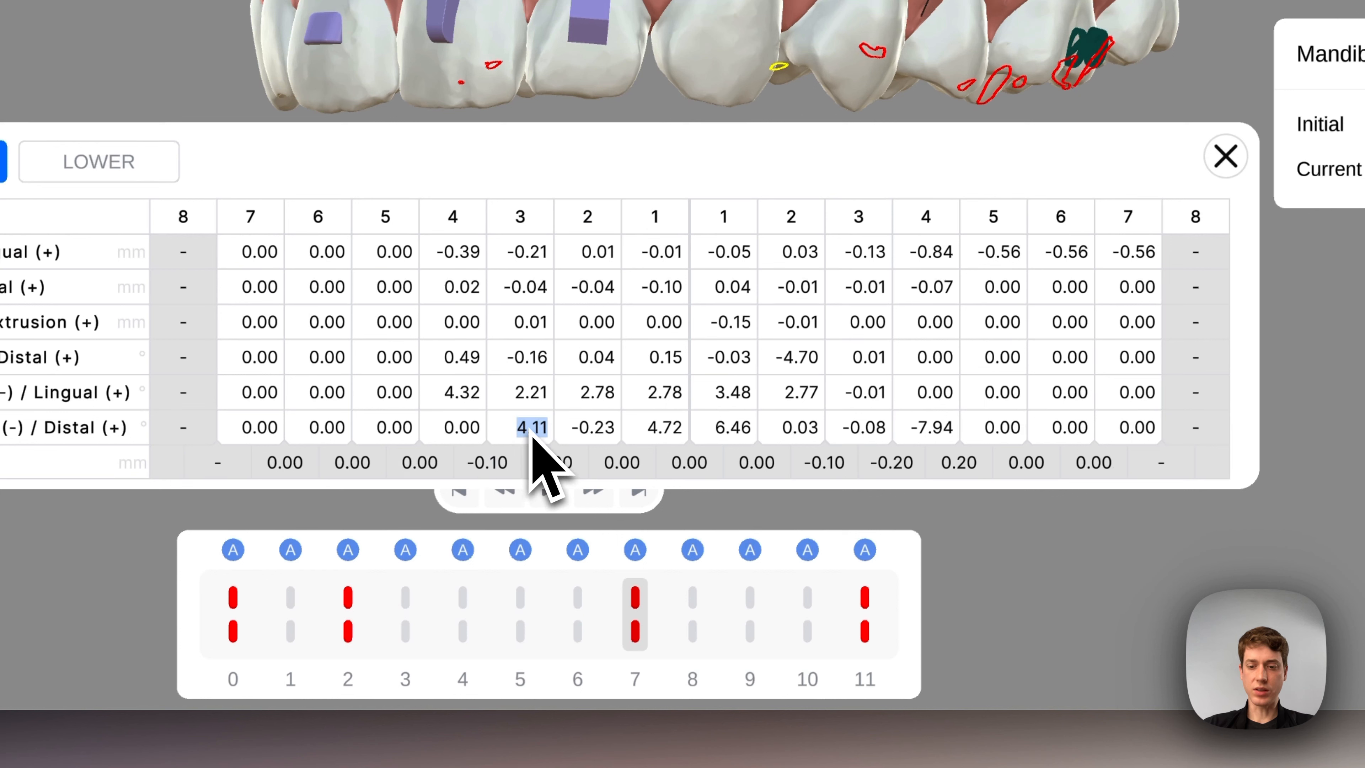
text(0)
click(599, 431)
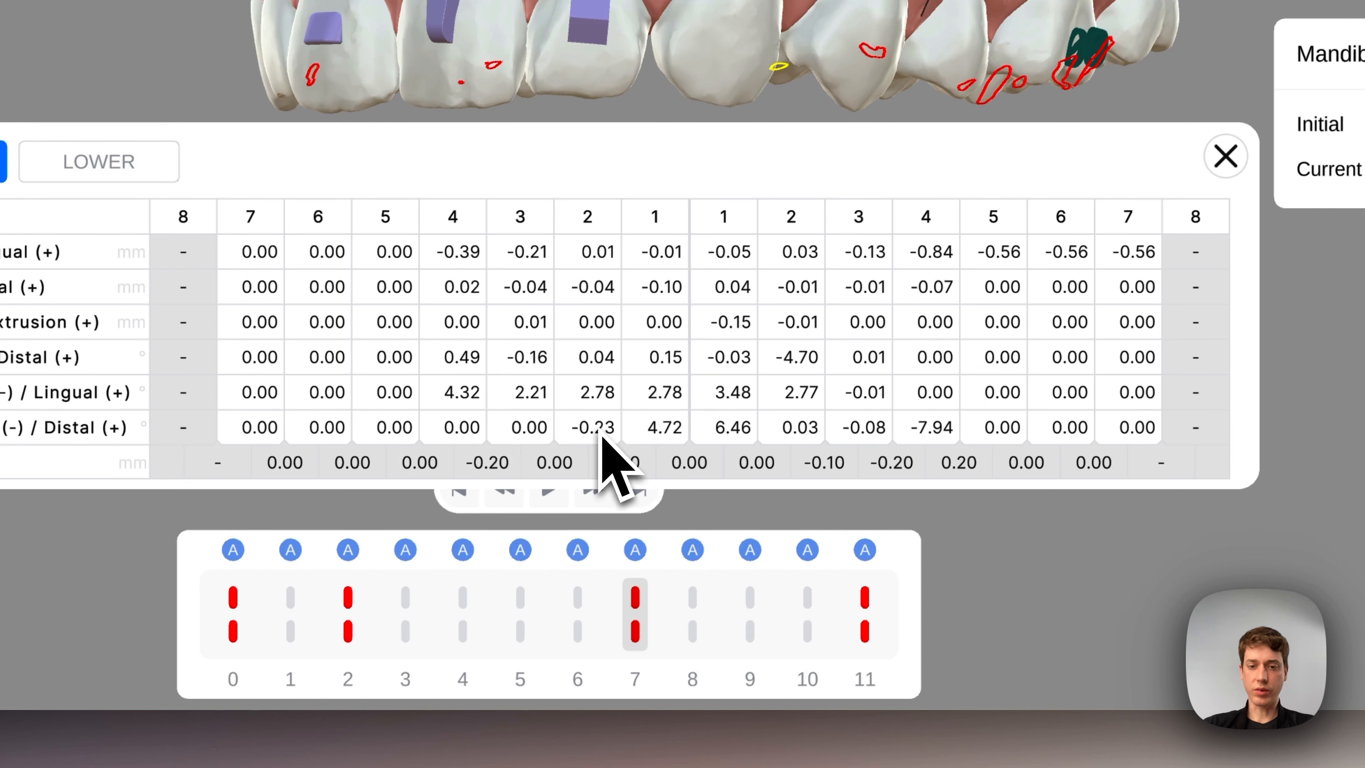
double_click(592, 431)
text(0)
double_click(681, 433)
text(0)
- Set the stage 7 rotation of upper left teeth 1, 2, 3 and 4 to 0 in the movement table
click(752, 431)
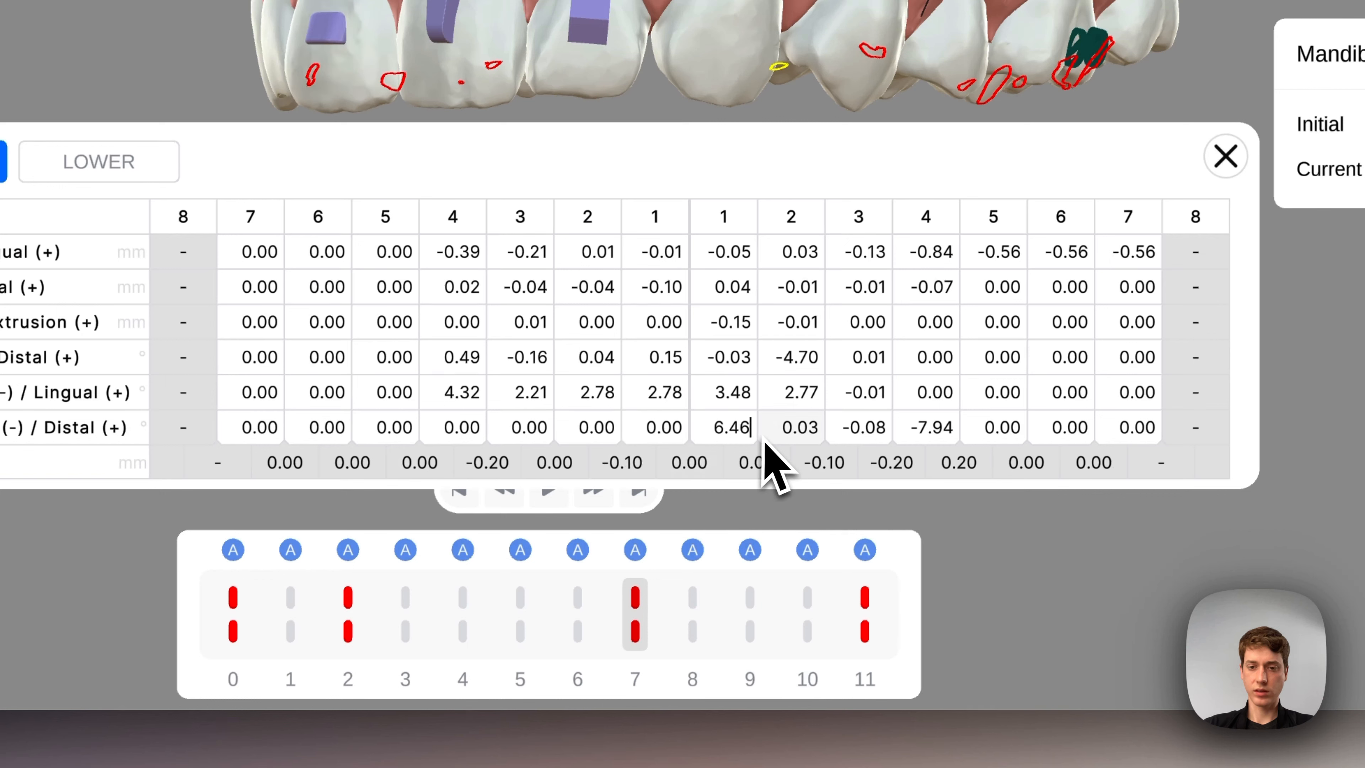
key(BackSpace)
key(BackSpace)
key(BackSpace)
key(BackSpace)
text(0)
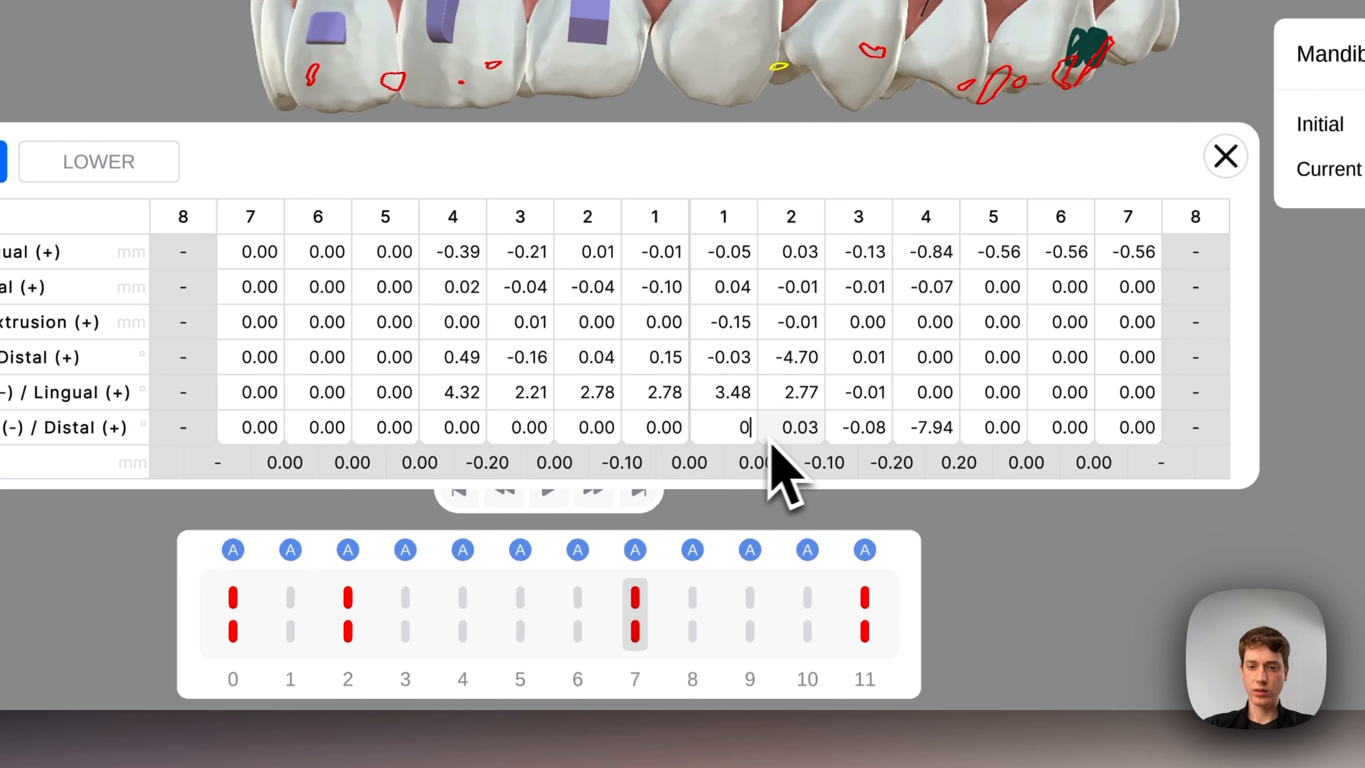
double_click(800, 431)
text(0)
click(857, 429)
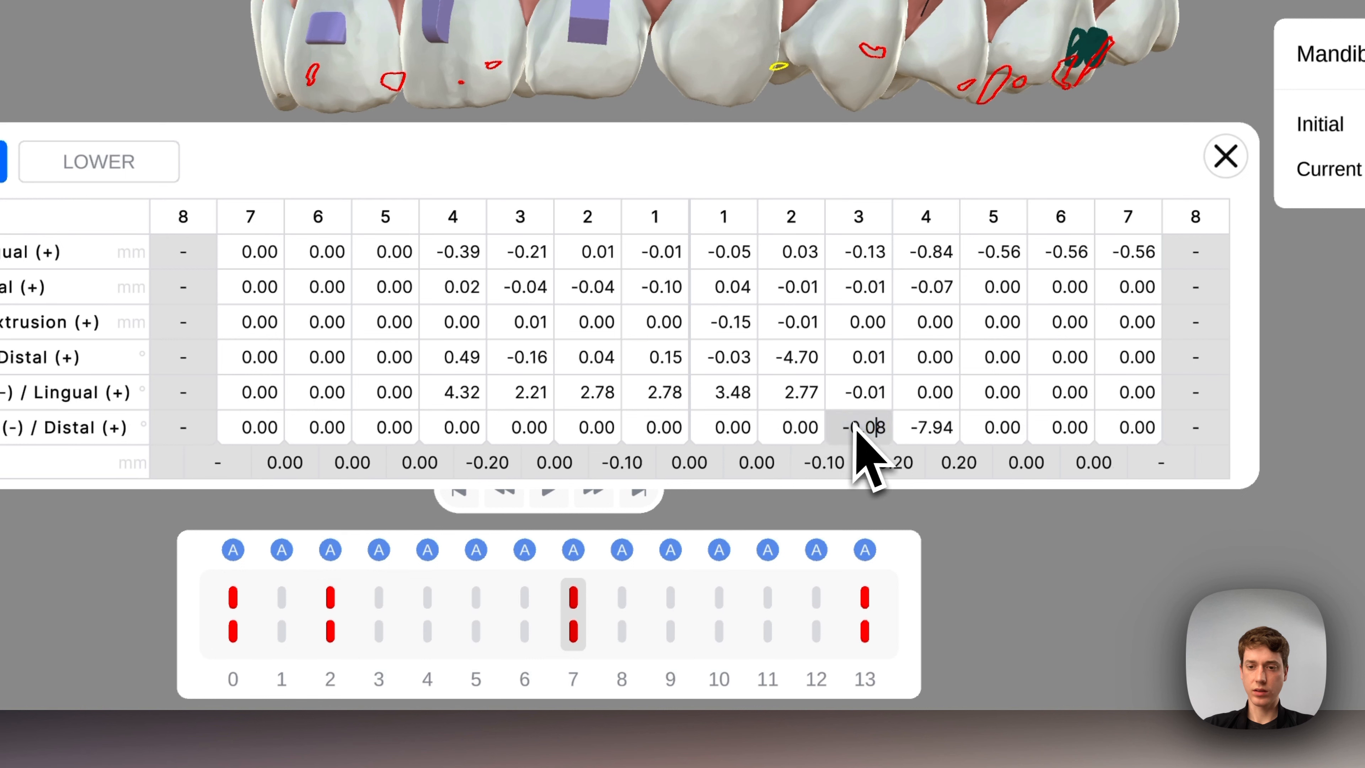
double_click(860, 434)
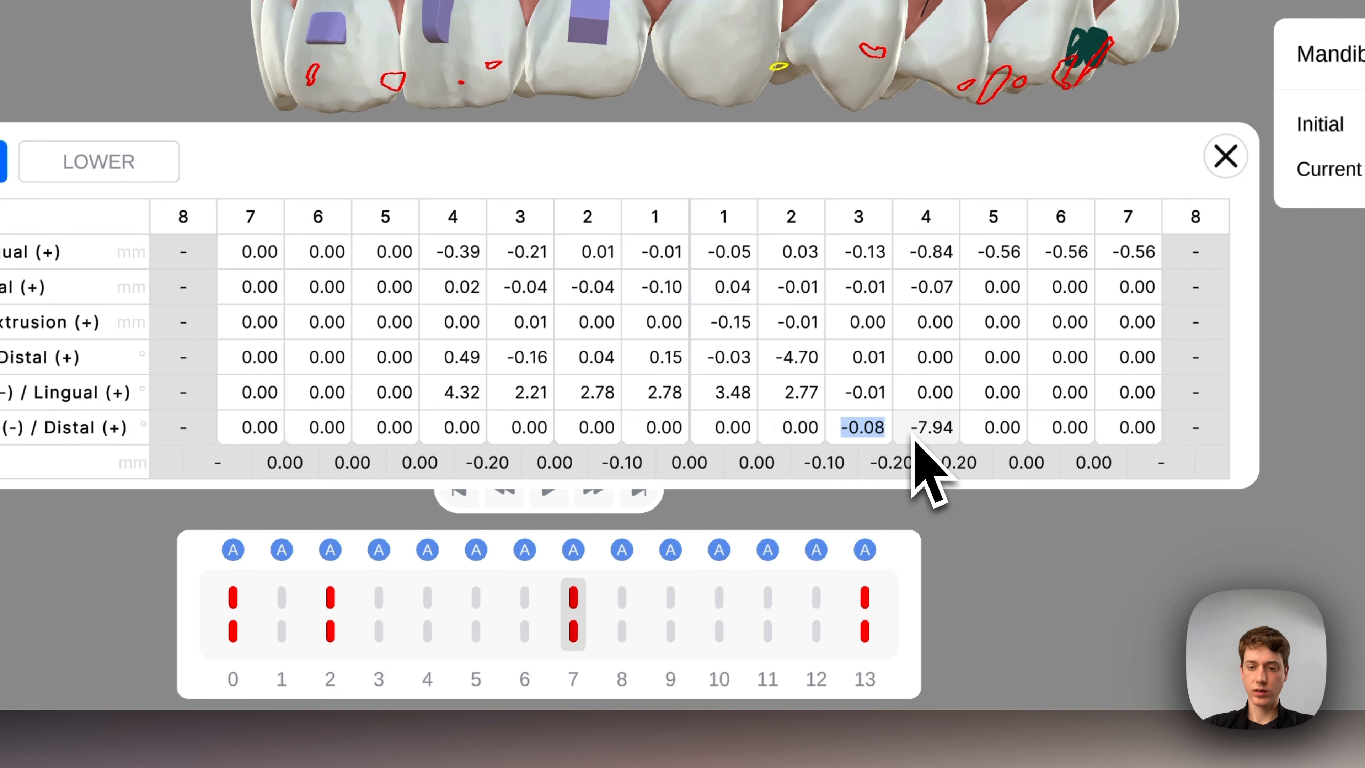
text(0)
click(917, 433)
double_click(928, 436)
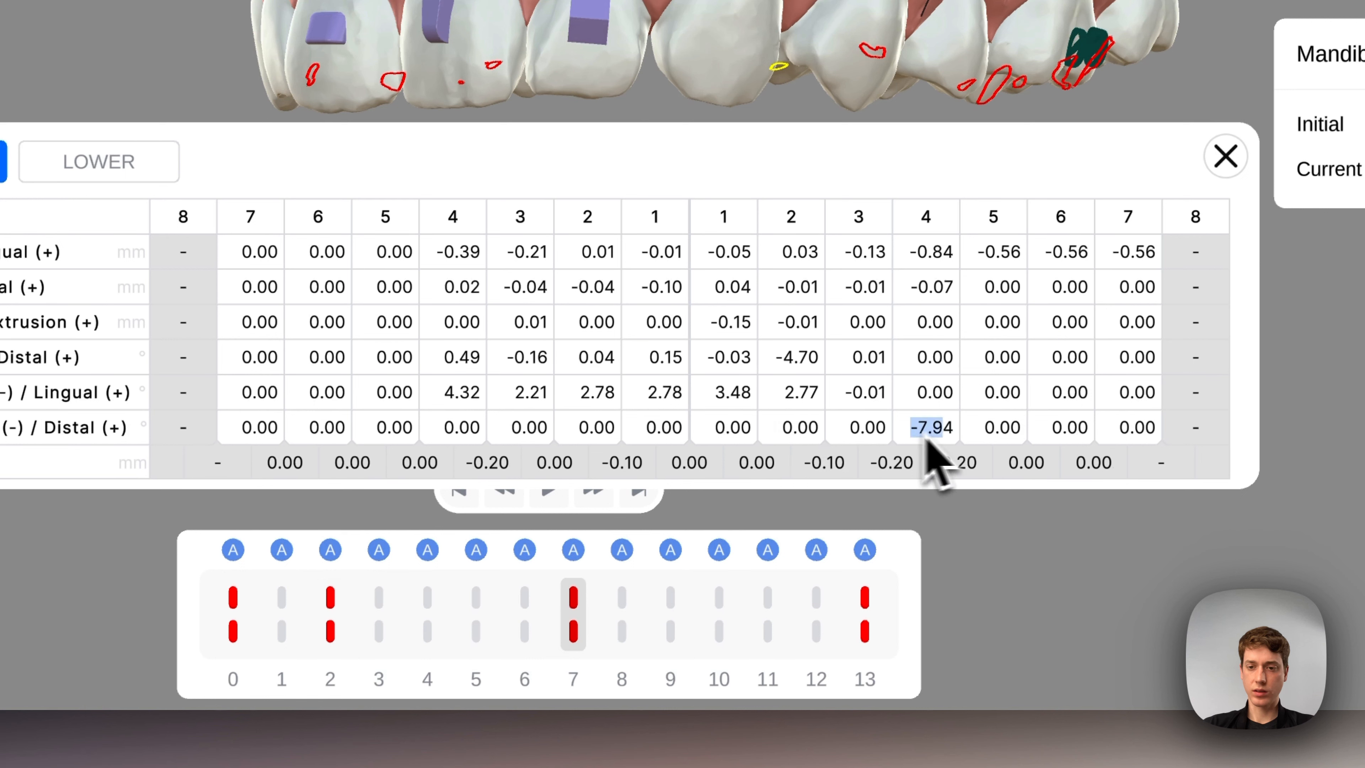
text(0)
double_click(984, 434)
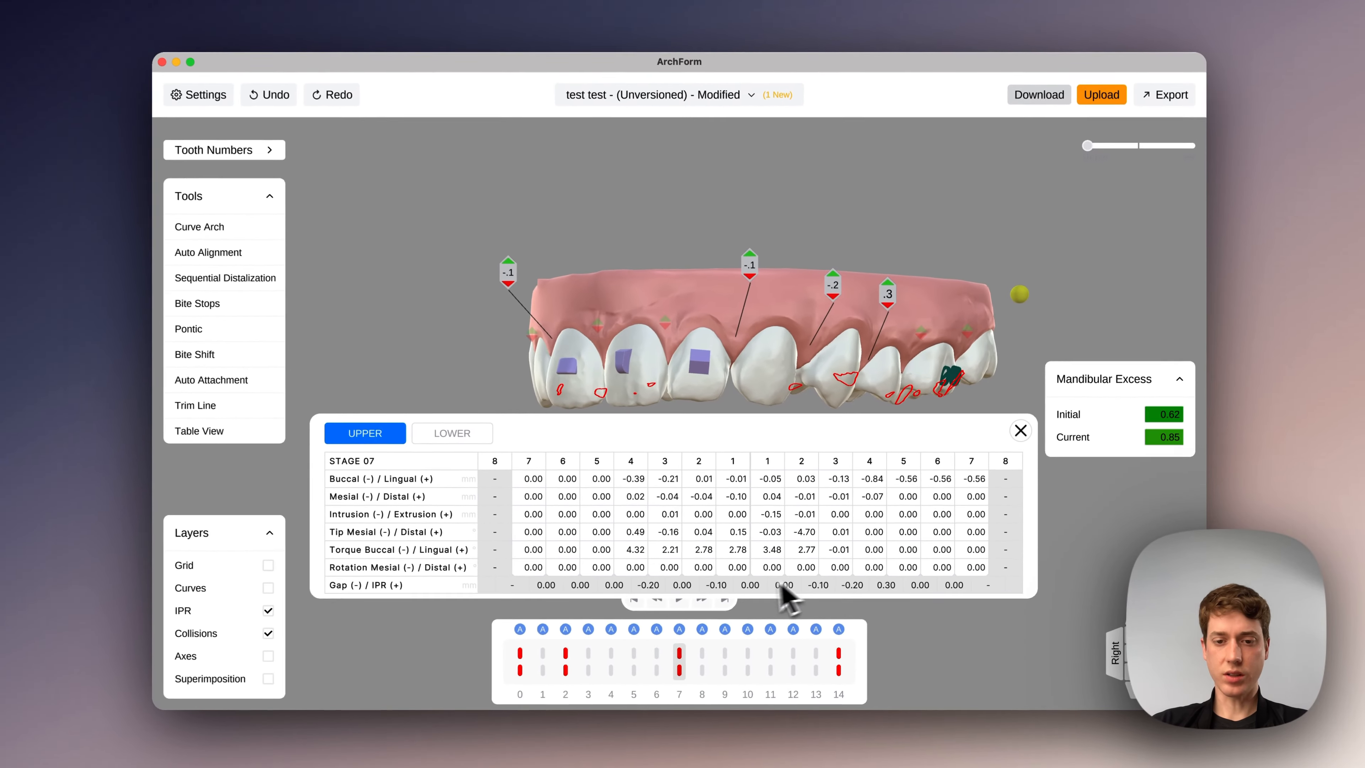
- Close the movement table and scrub through the stages up to stage 14 to review the tooth movement on the upper arch
click(1021, 432)
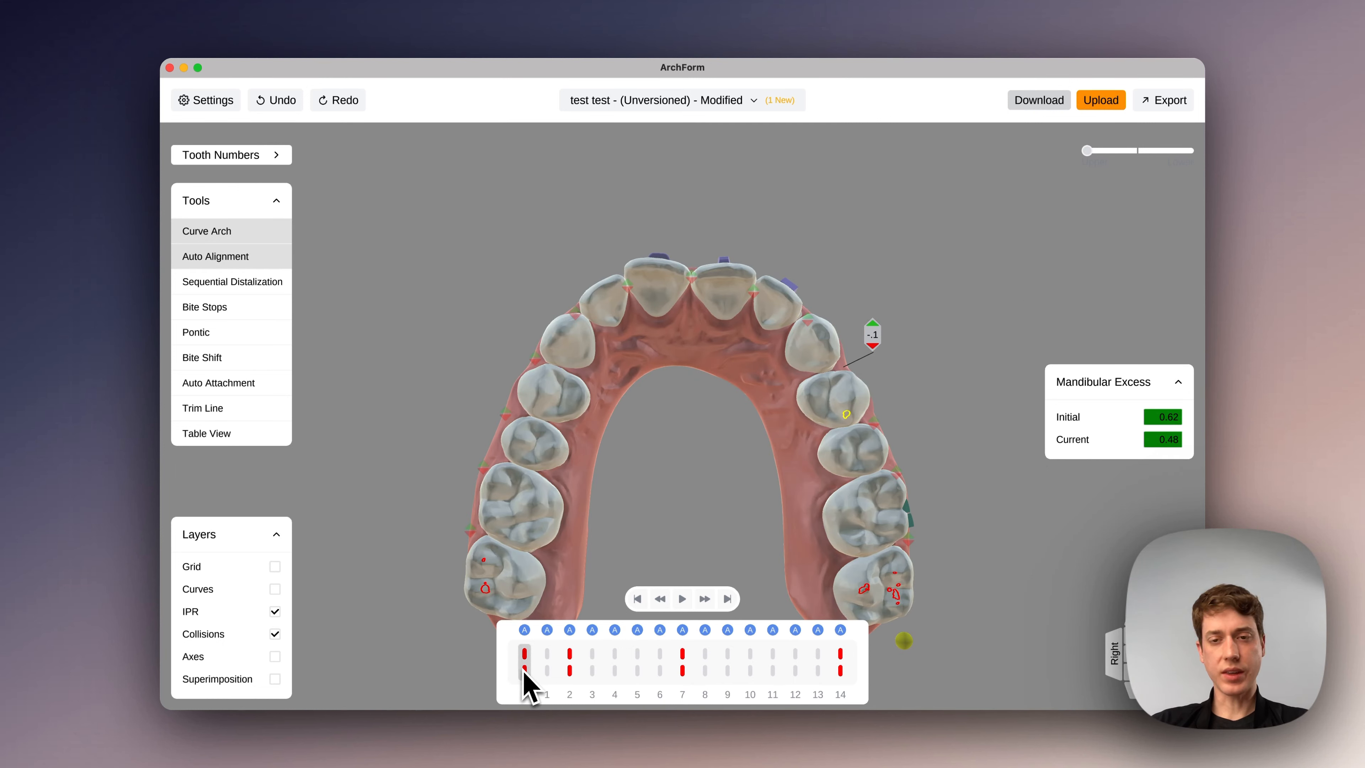
click(547, 671)
drag(593, 673, 908, 673)
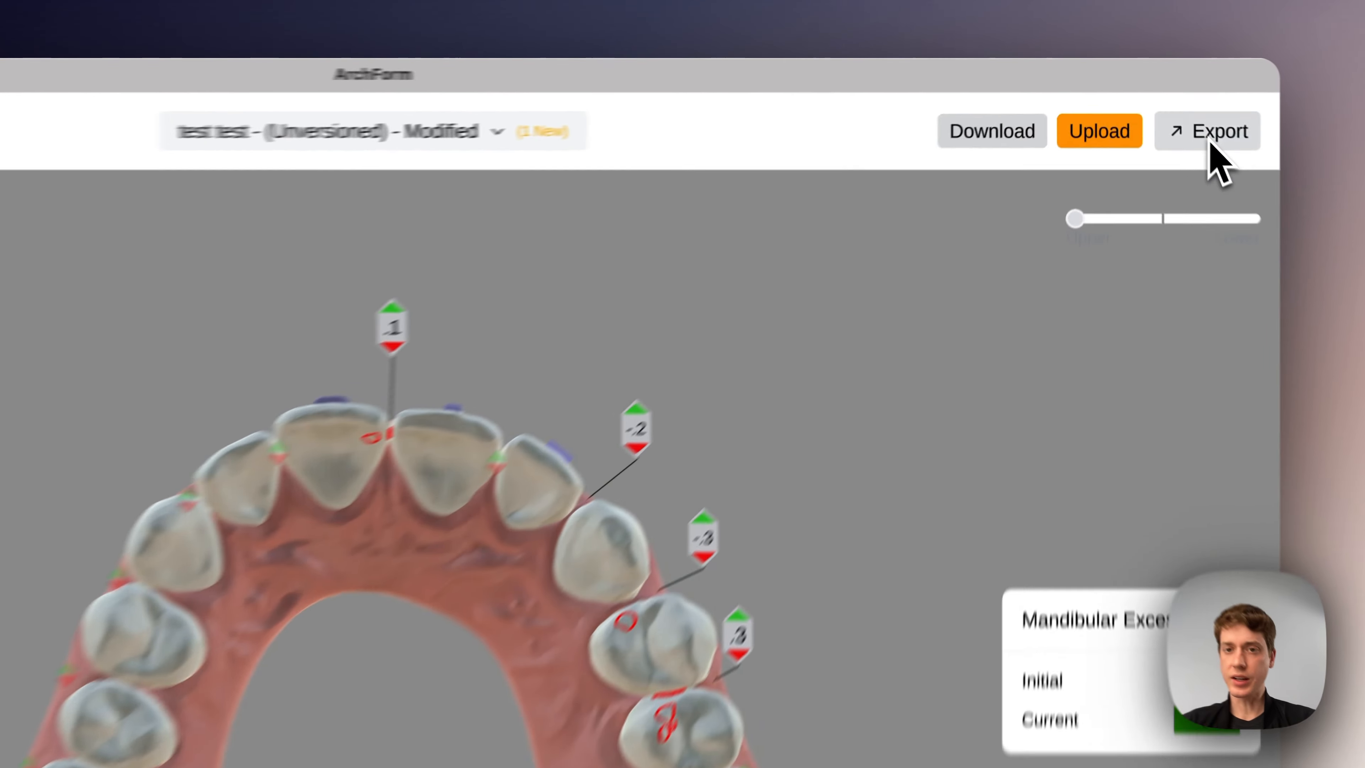
- Open the model printing export settings, review the print options and the aligner stage selection, and return to the setup
click(1166, 102)
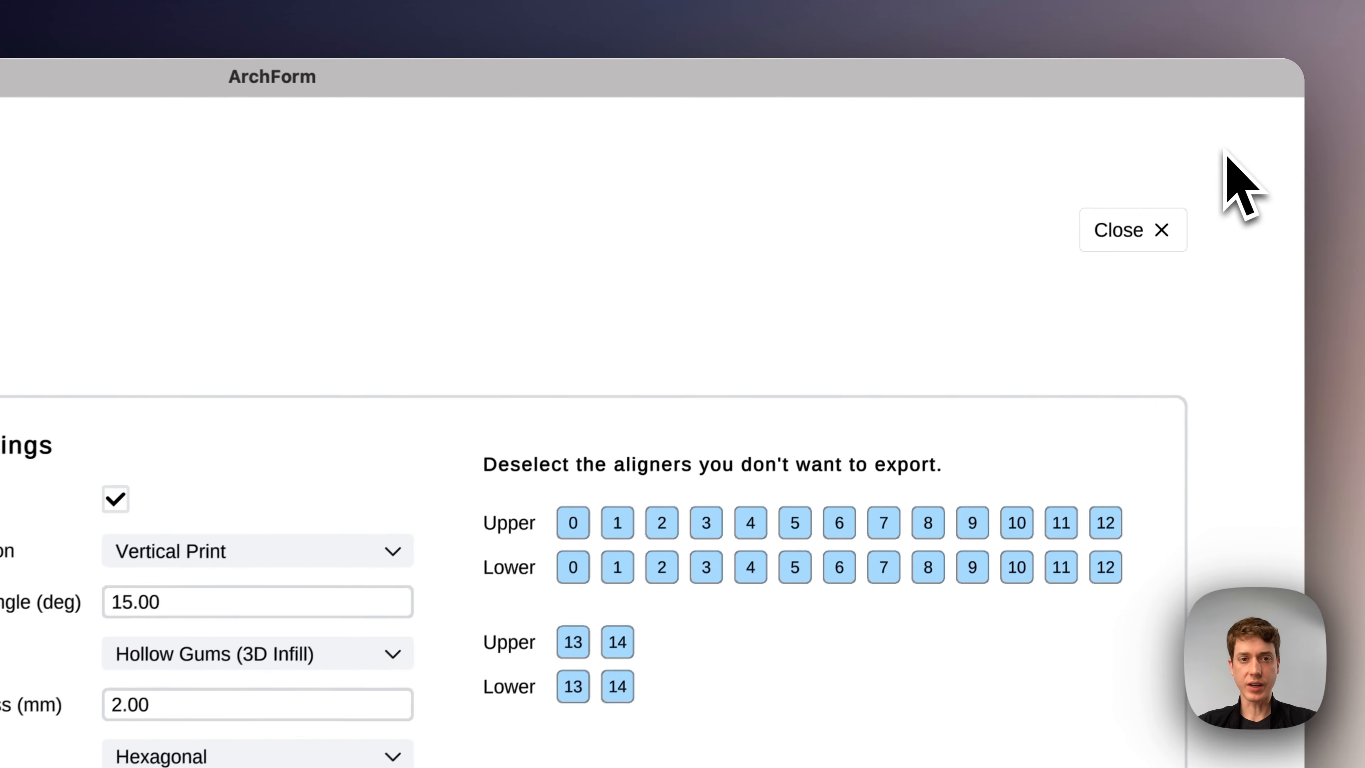
click(685, 493)
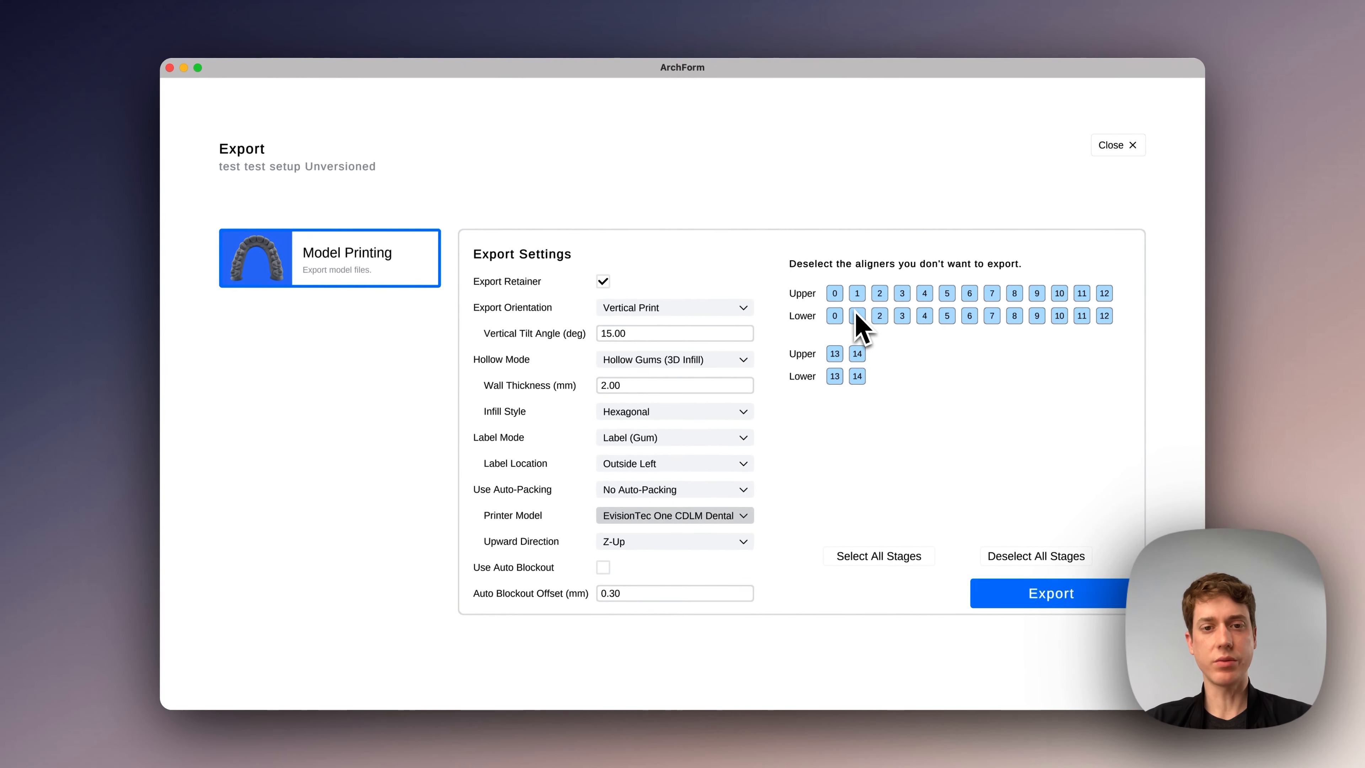
click(857, 316)
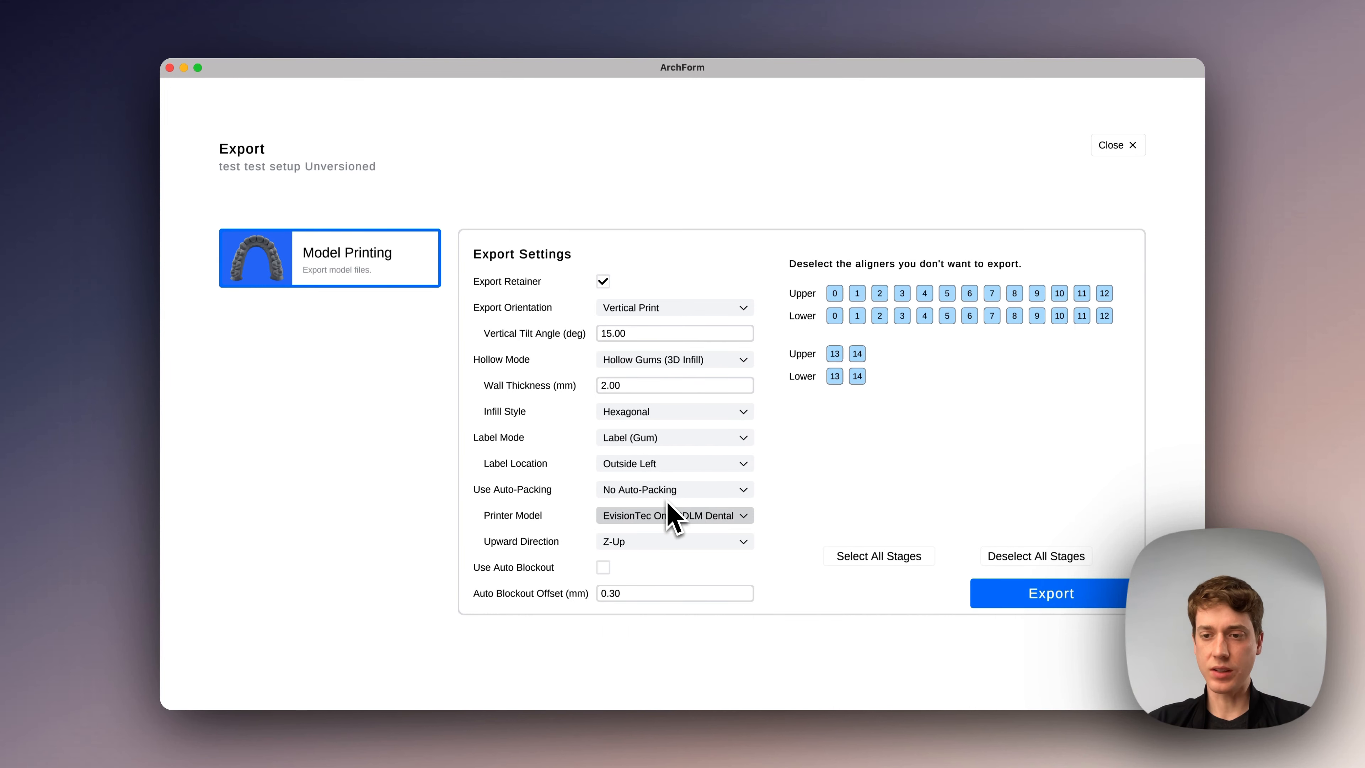
click(1030, 607)
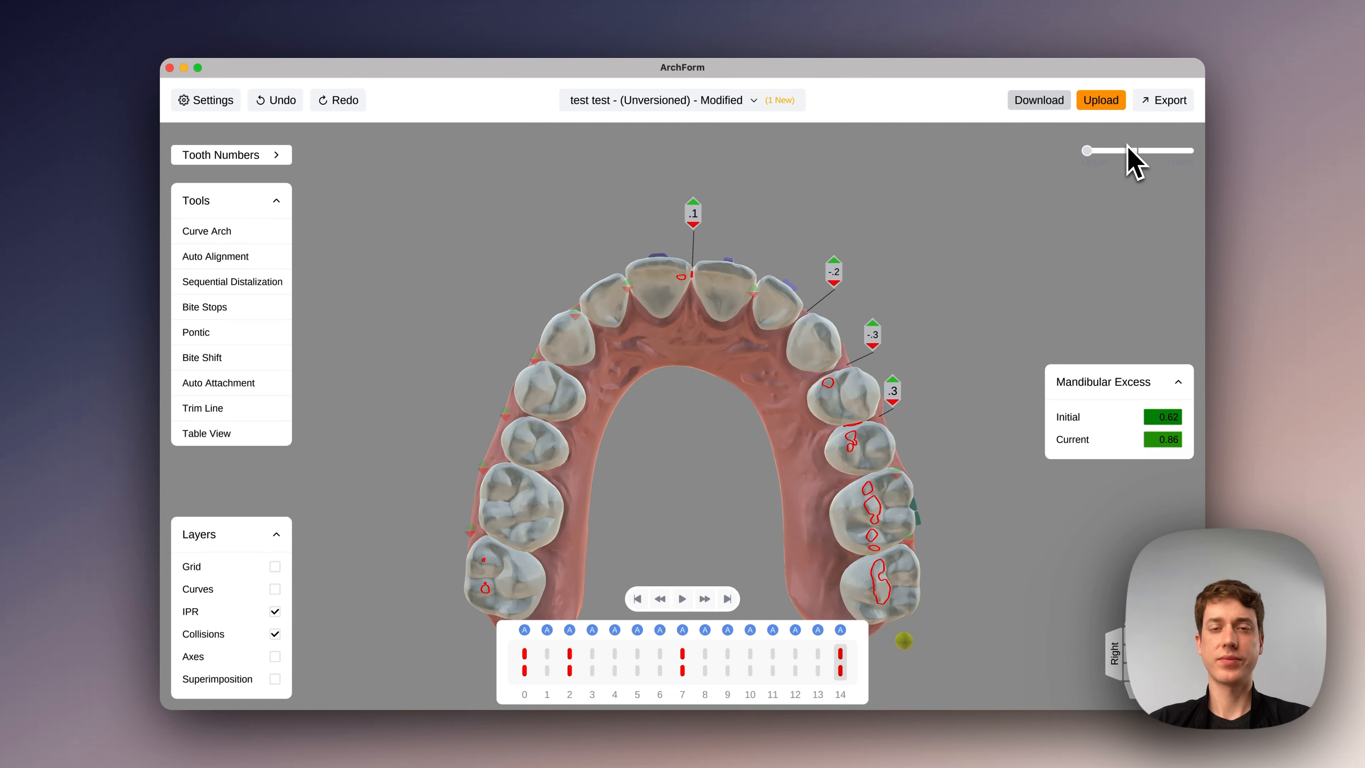